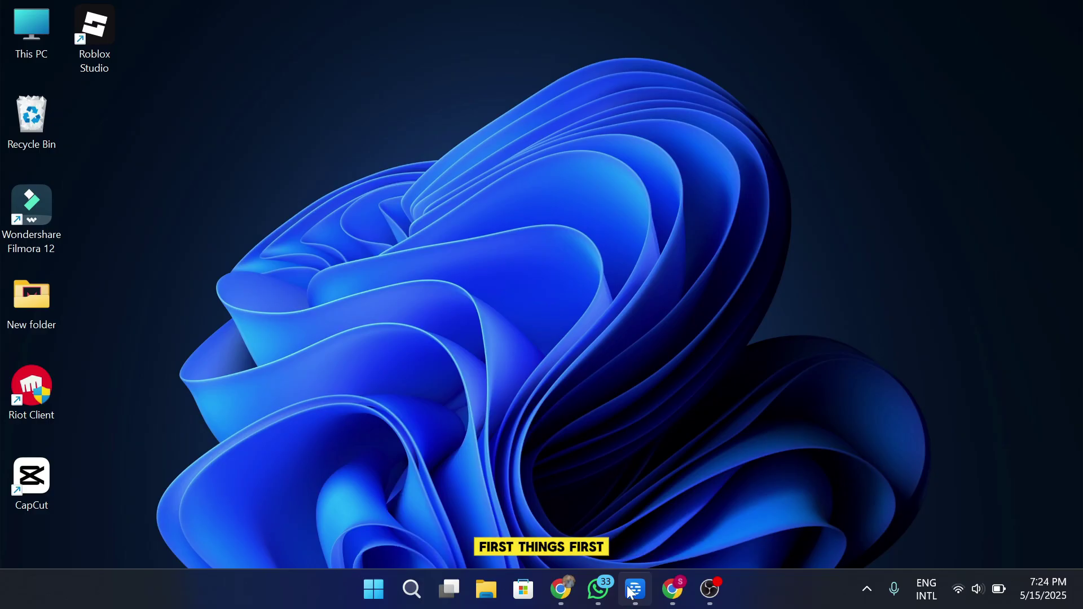
Open the online store's current Dawn theme in the theme editor.
{"action": "left_click", "coordinate": [673, 590]}
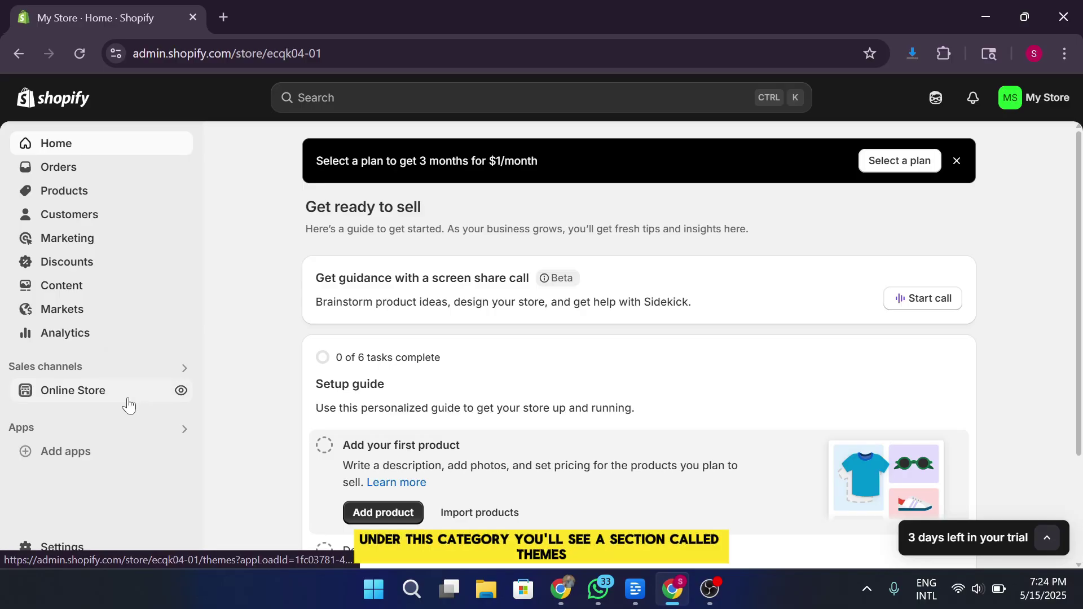
{"action": "left_click", "coordinate": [126, 401]}
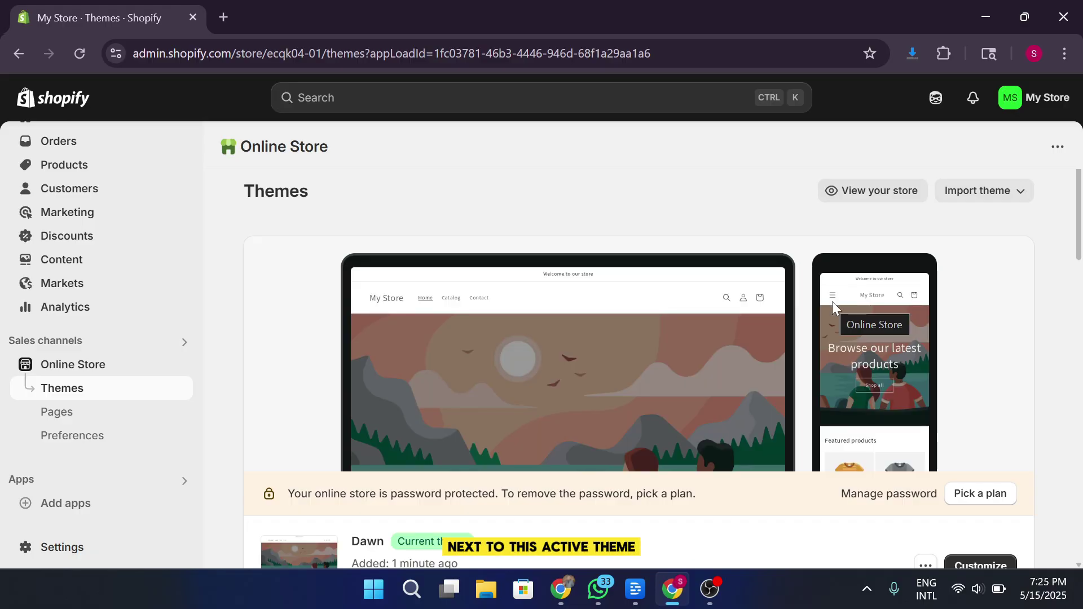
{"action": "scroll", "coordinate": [831, 301], "scroll_direction": "down", "scroll_amount": 1}
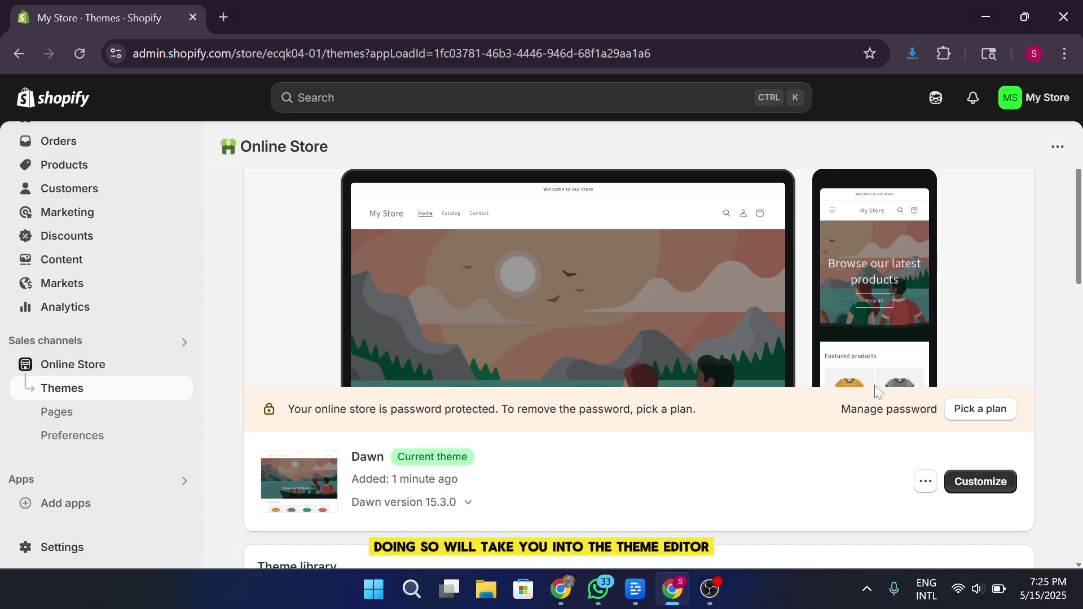
{"action": "left_click", "coordinate": [996, 486]}
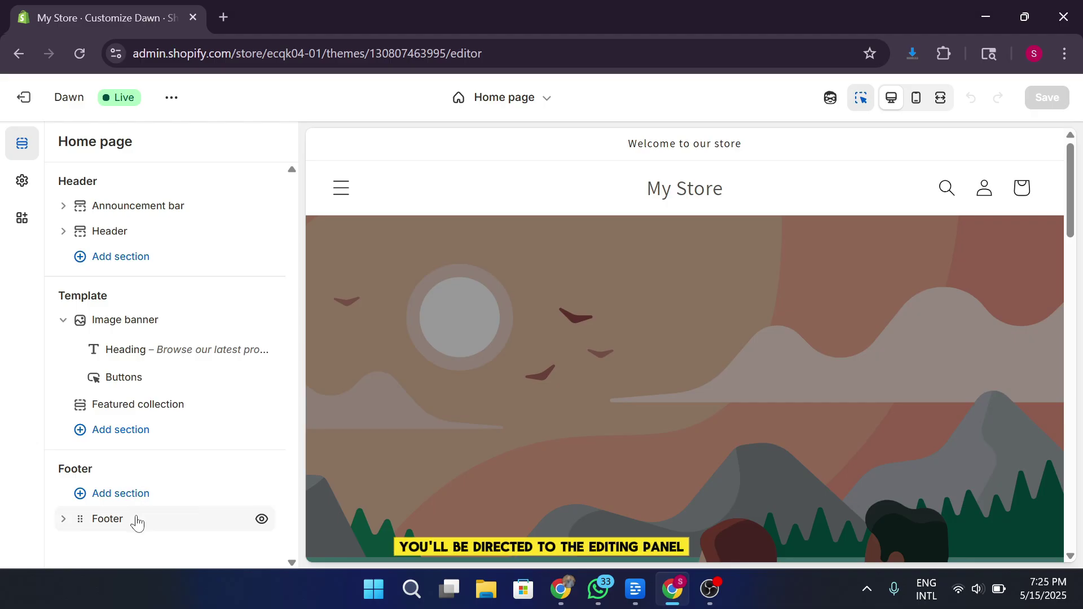
Examine the Footer section's settings and the section types that can be added to the footer.
{"action": "left_click", "coordinate": [107, 518]}
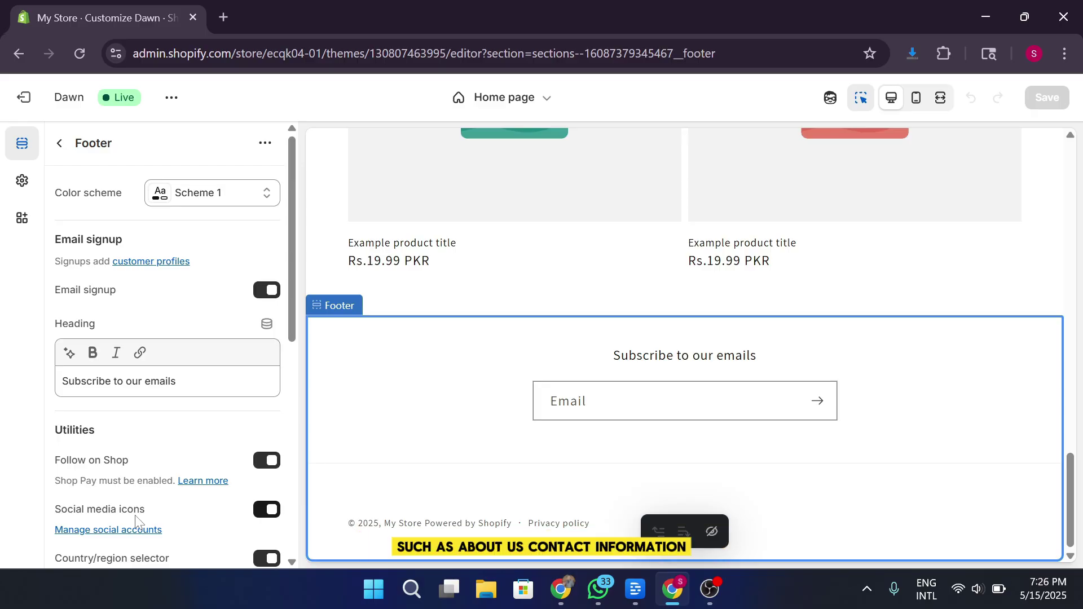
{"action": "left_click", "coordinate": [59, 145]}
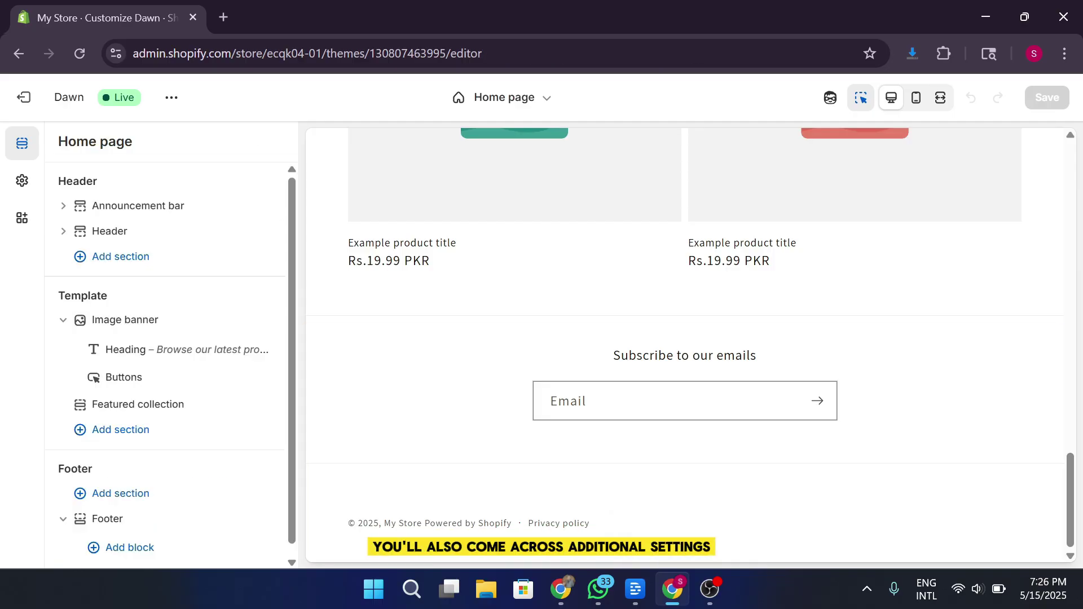
{"action": "left_click", "coordinate": [132, 489]}
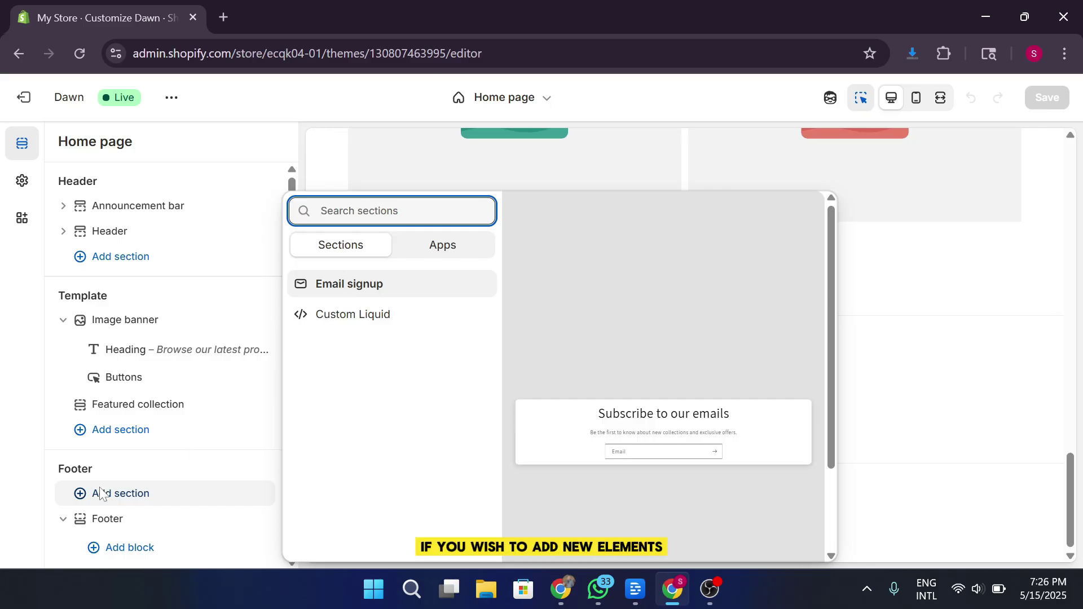
{"action": "left_click", "coordinate": [124, 519]}
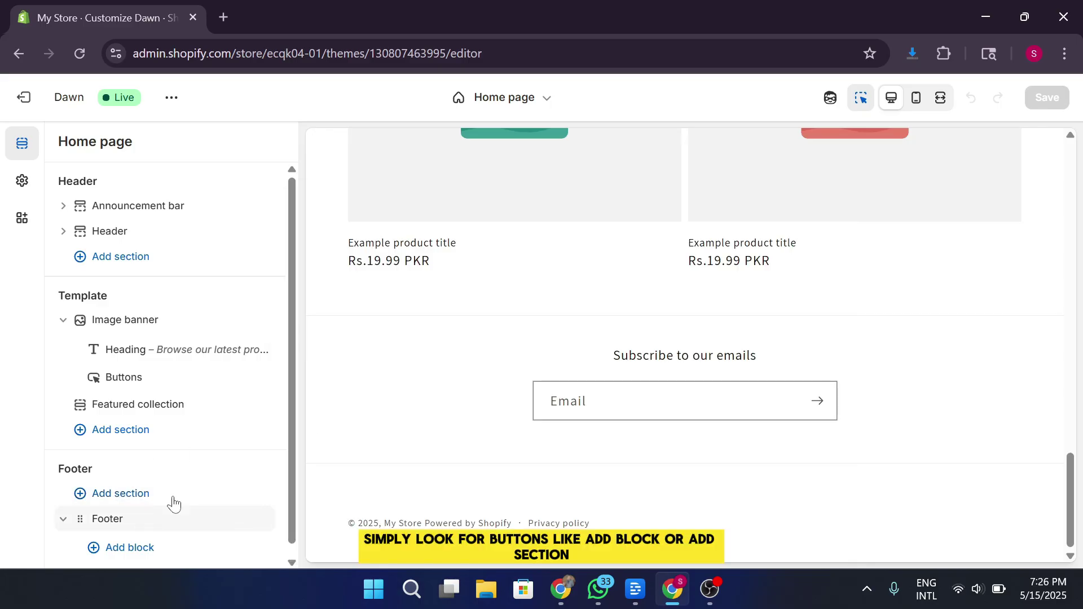
Add a Menu block to the Footer section.
{"action": "mouse_move", "coordinate": [180, 532]}
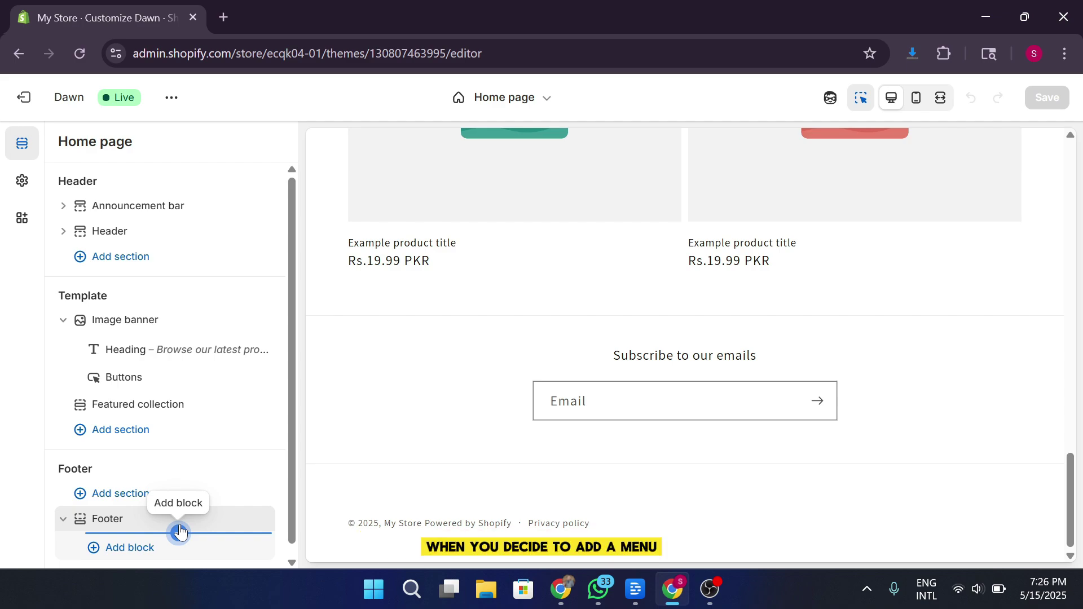
{"action": "left_click", "coordinate": [179, 532]}
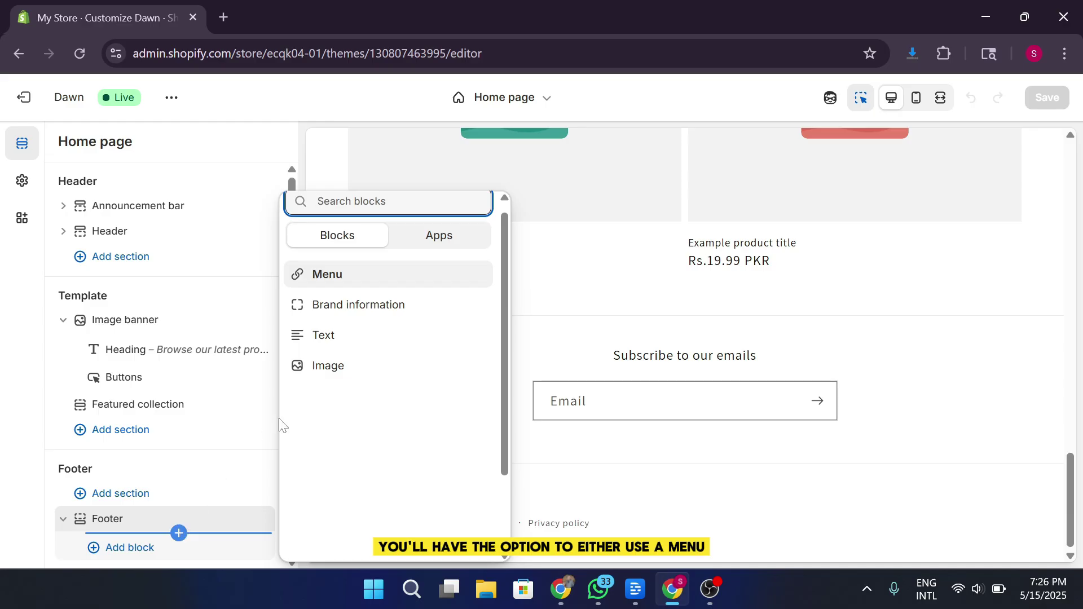
{"action": "left_click", "coordinate": [387, 280]}
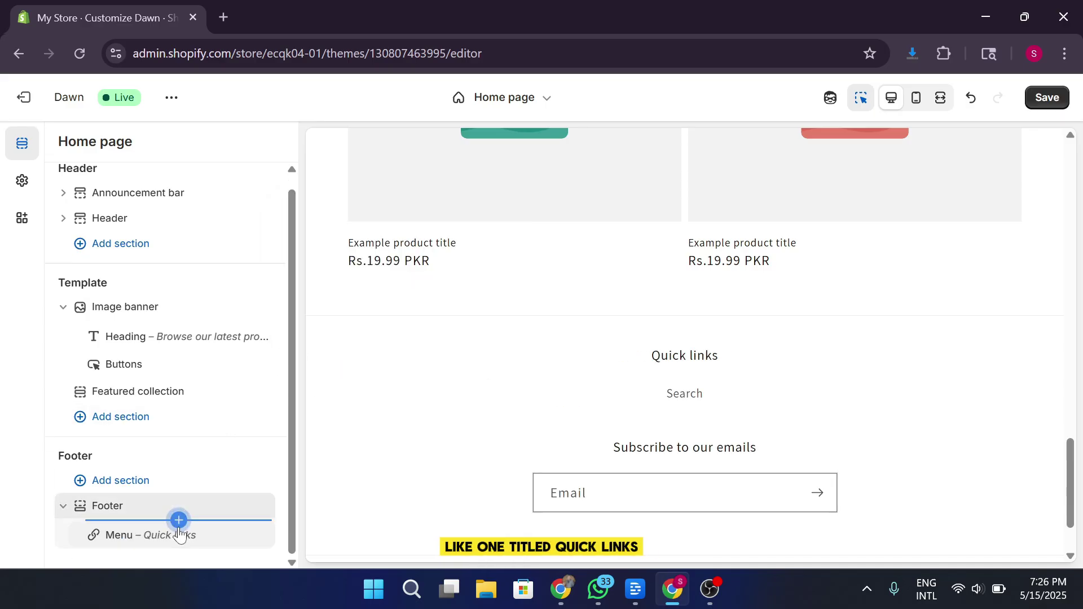
Open the footer menu assigned to the Quick links block for editing.
{"action": "left_click", "coordinate": [169, 537]}
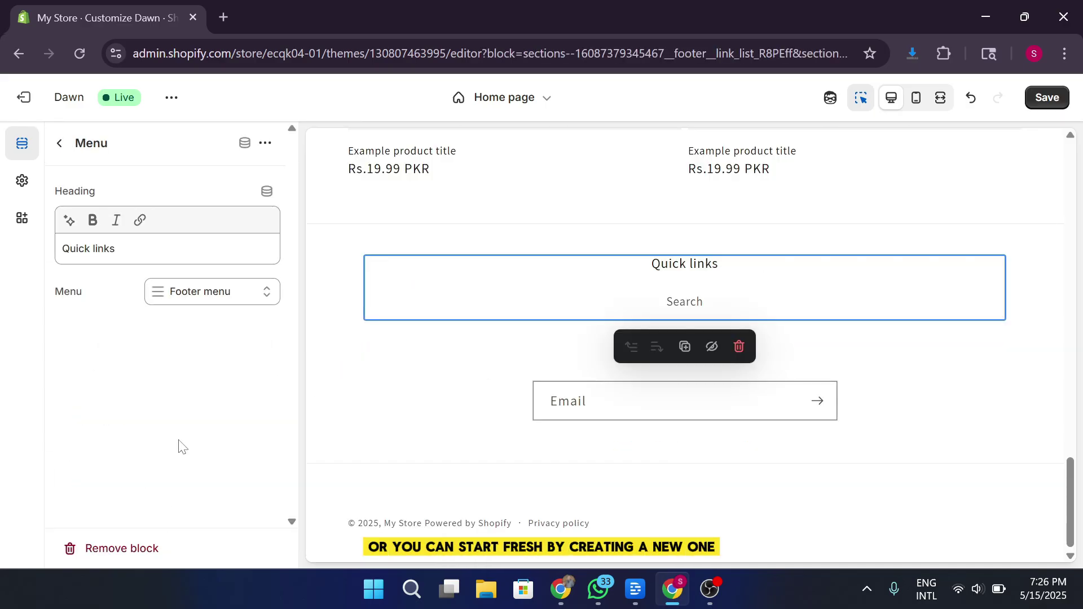
{"action": "left_click", "coordinate": [222, 299]}
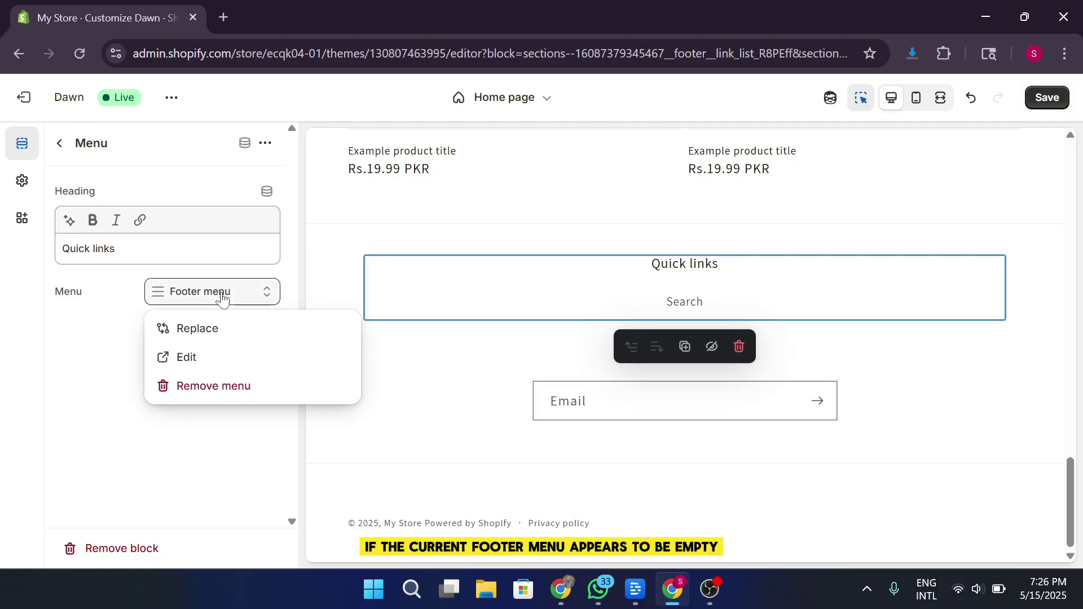
{"action": "left_click", "coordinate": [233, 355]}
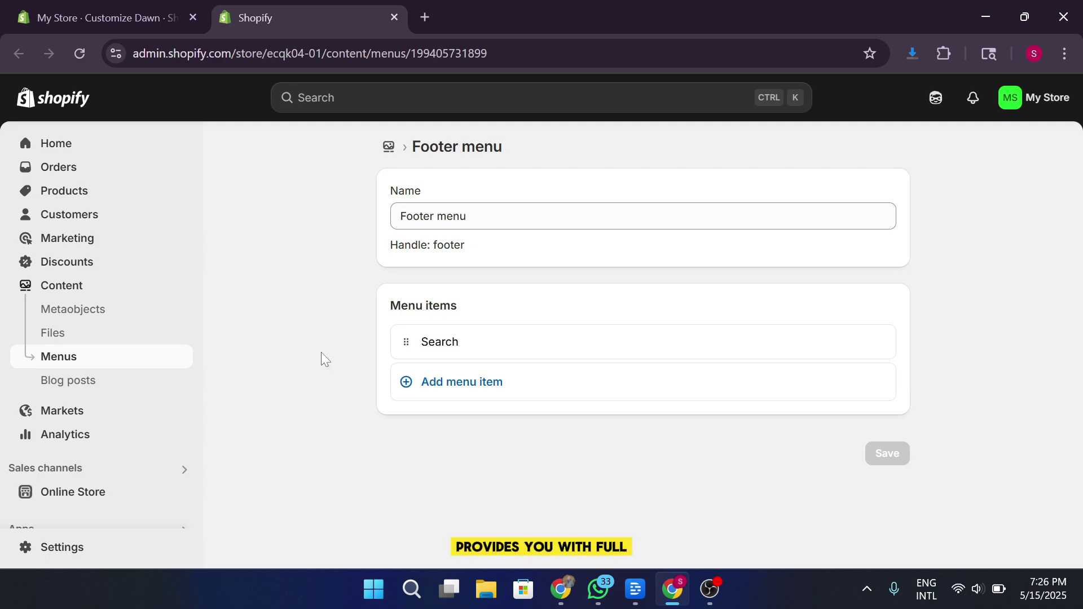
Add a menu item labelled "Shopping and returns" to the footer menu and link it to the Privacy Policy.
{"action": "left_click", "coordinate": [430, 386]}
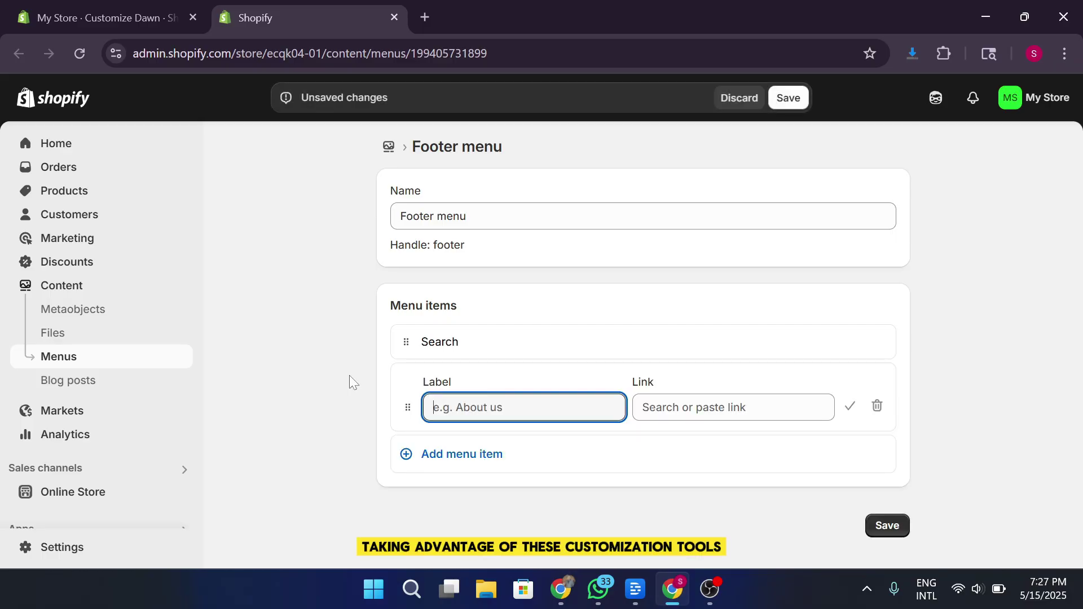
{"action": "type", "text": "S"}
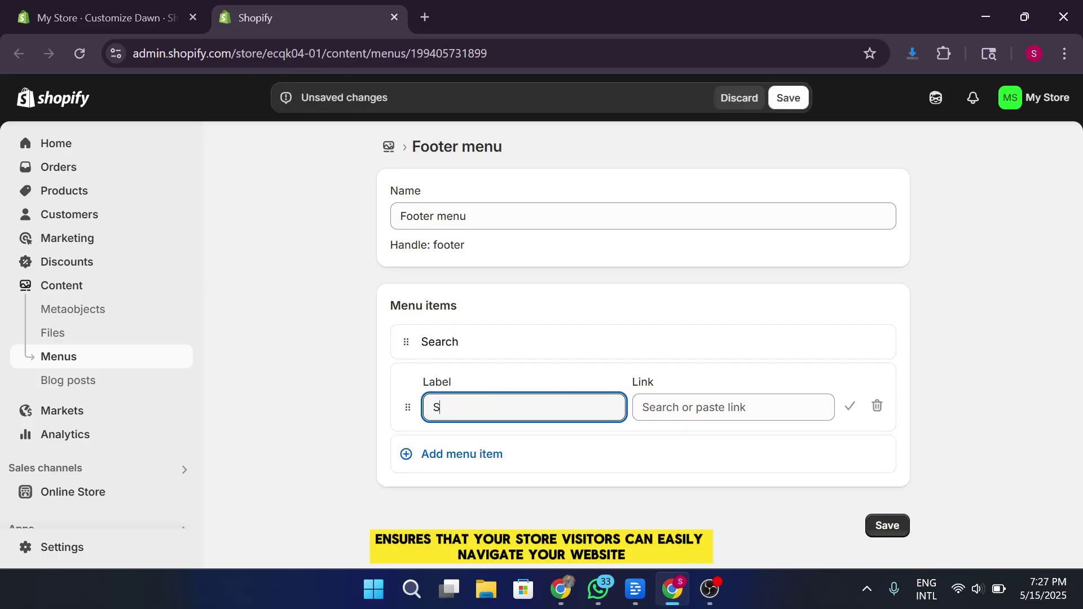
{"action": "type", "text": "hopping and returns"}
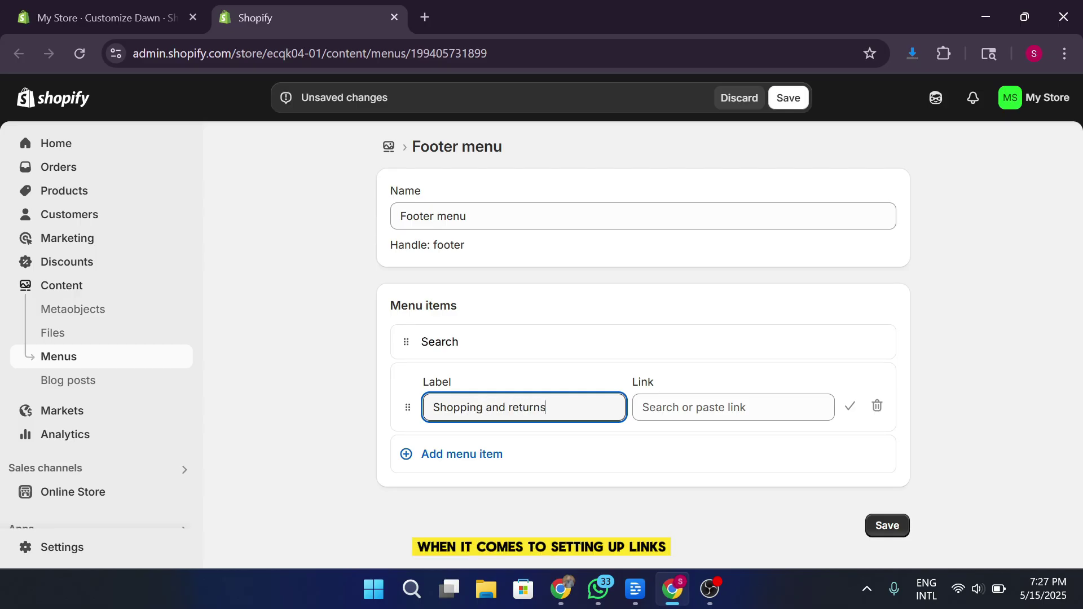
{"action": "left_click", "coordinate": [705, 407]}
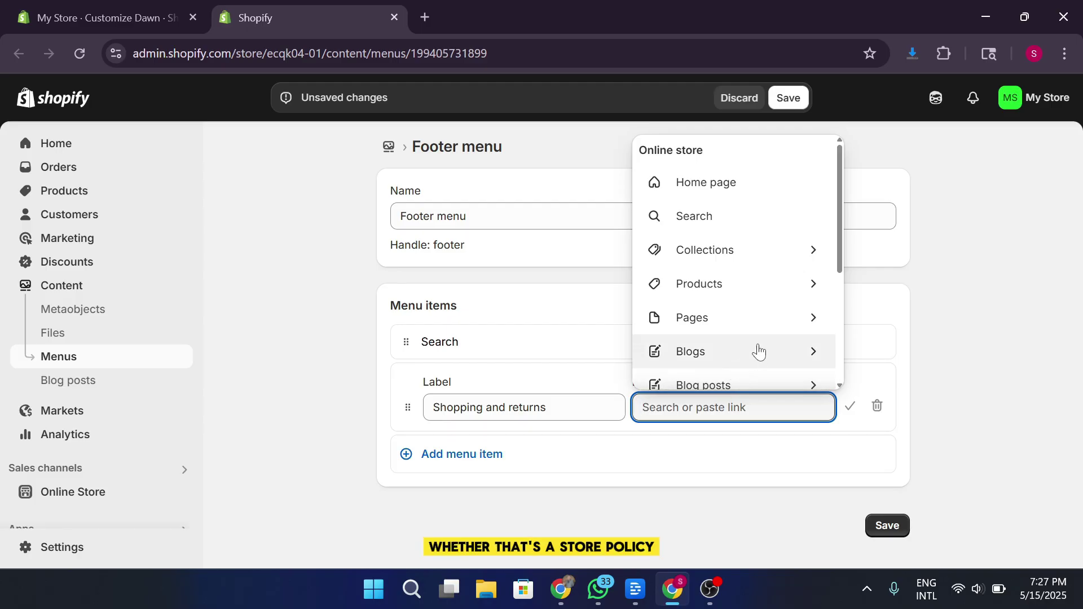
{"action": "scroll", "coordinate": [759, 351], "scroll_direction": "down", "scroll_amount": 2}
{"action": "left_click", "coordinate": [747, 339]}
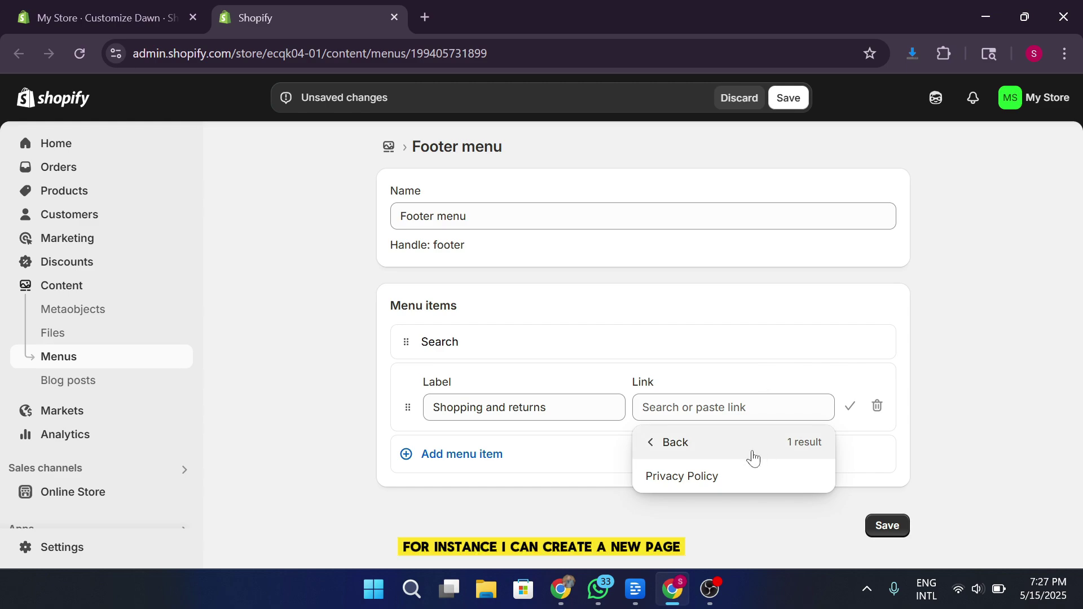
{"action": "left_click", "coordinate": [709, 476]}
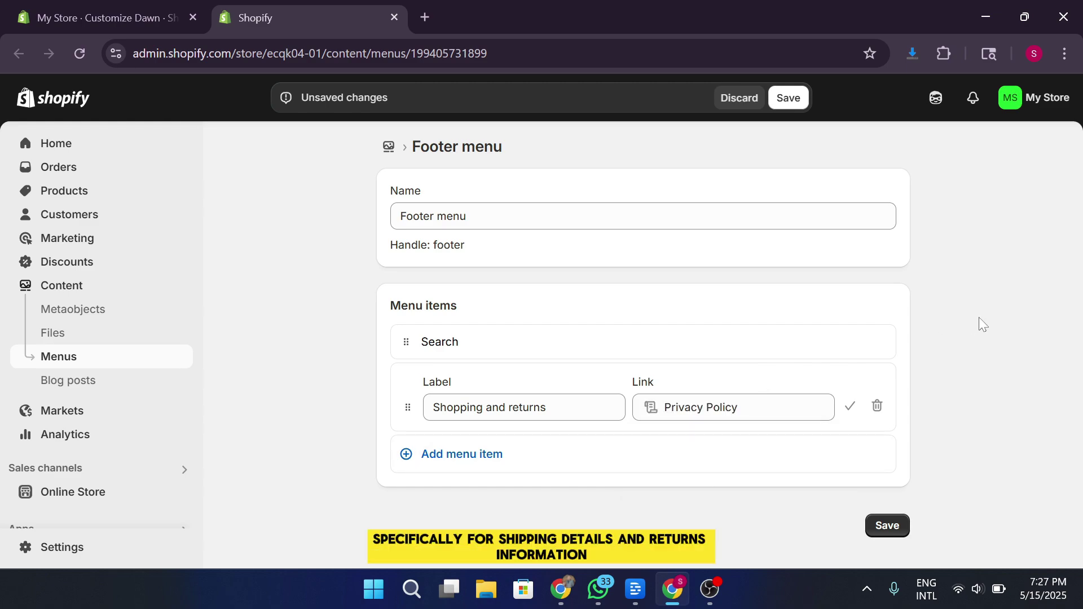
Add two more footer menu items labelled "Customer Service" and "Company Information".
{"action": "left_click", "coordinate": [554, 467]}
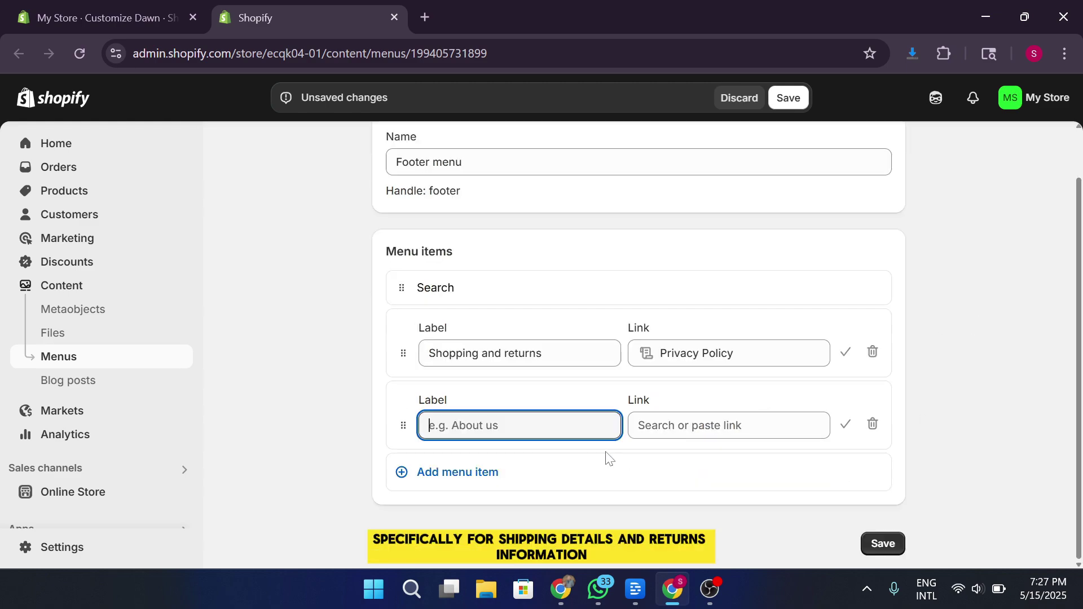
{"action": "type", "text": "Customer Service"}
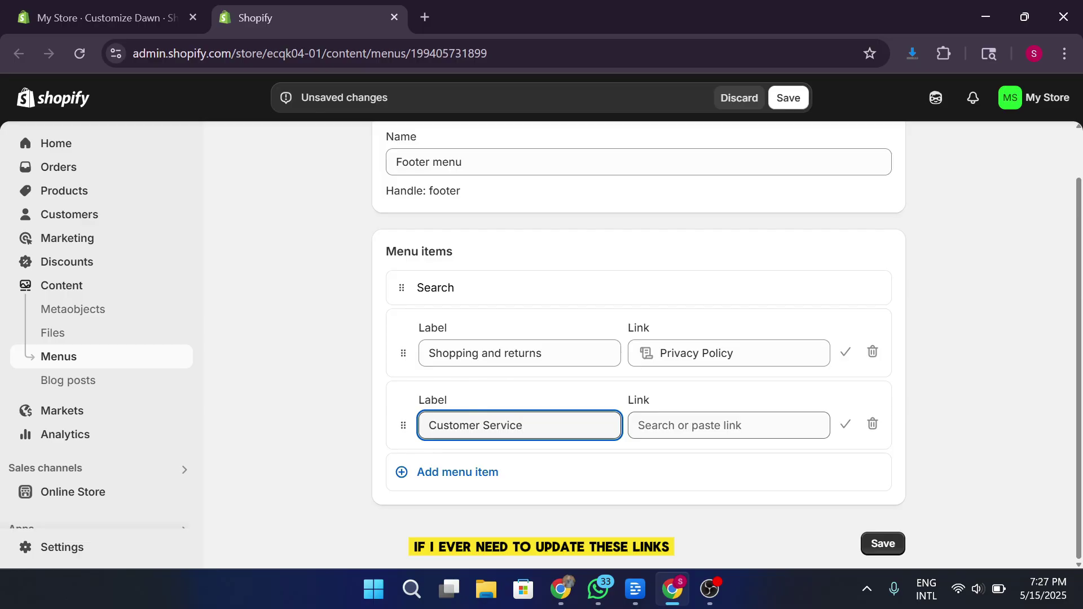
{"action": "left_click", "coordinate": [543, 486]}
{"action": "type", "text": "Company "}
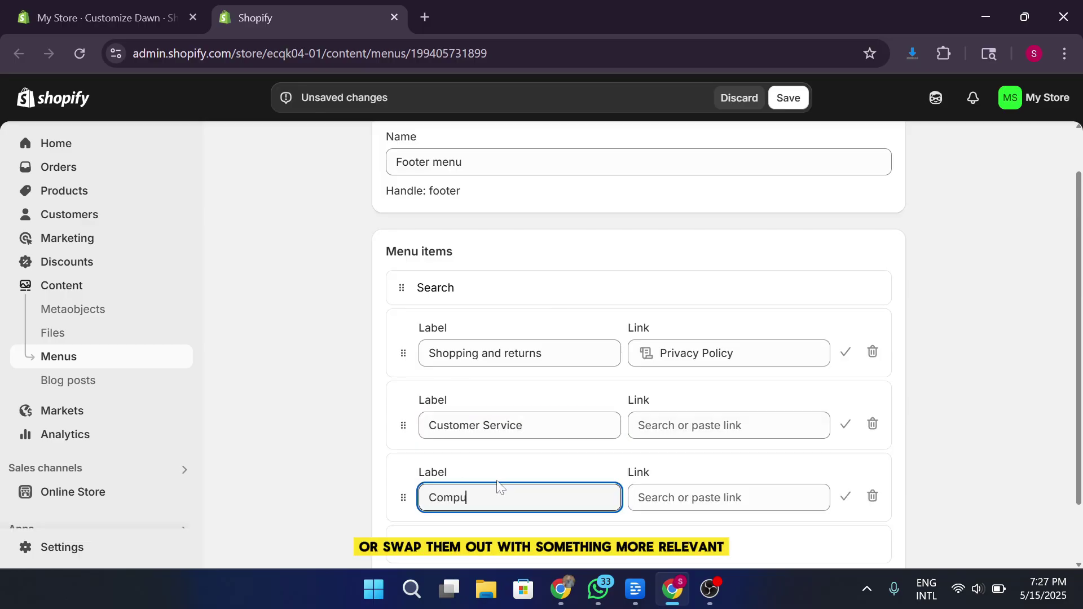
{"action": "type", "text": "Information"}
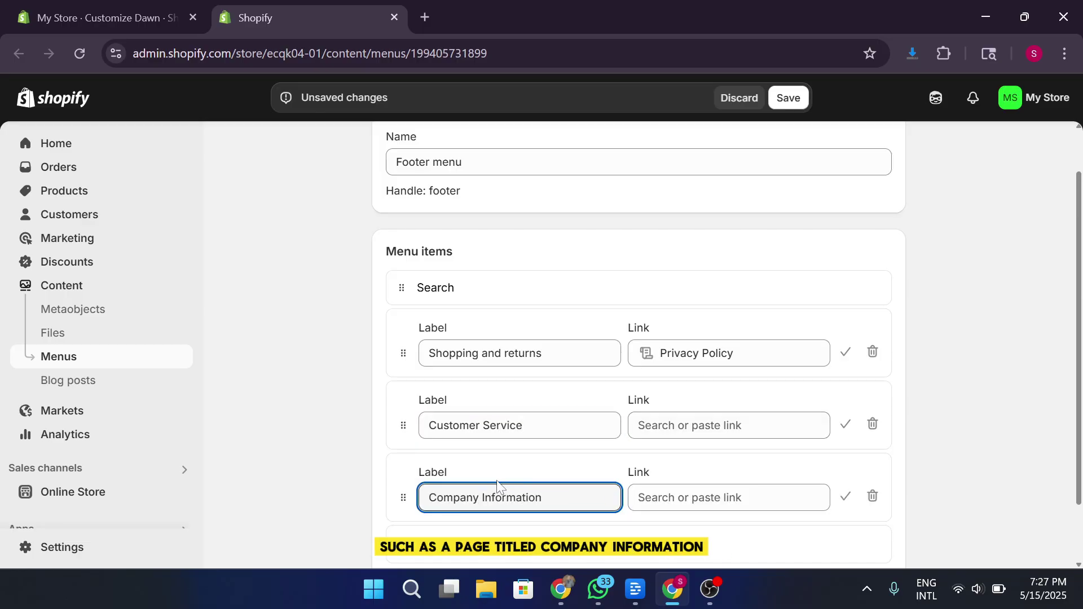
Try to save the footer menu with the Customer Service and Company Information items still unlinked.
{"action": "left_click", "coordinate": [679, 497]}
{"action": "scroll", "coordinate": [714, 361], "scroll_direction": "down", "scroll_amount": 1}
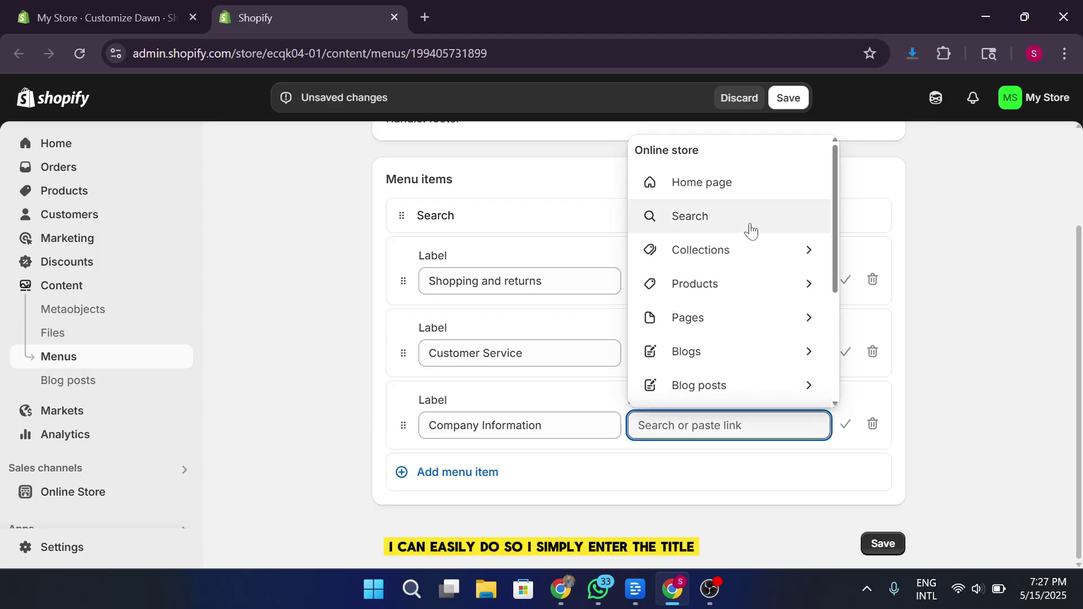
{"action": "left_click", "coordinate": [883, 544]}
{"action": "scroll", "coordinate": [959, 438], "scroll_direction": "down", "scroll_amount": 4}
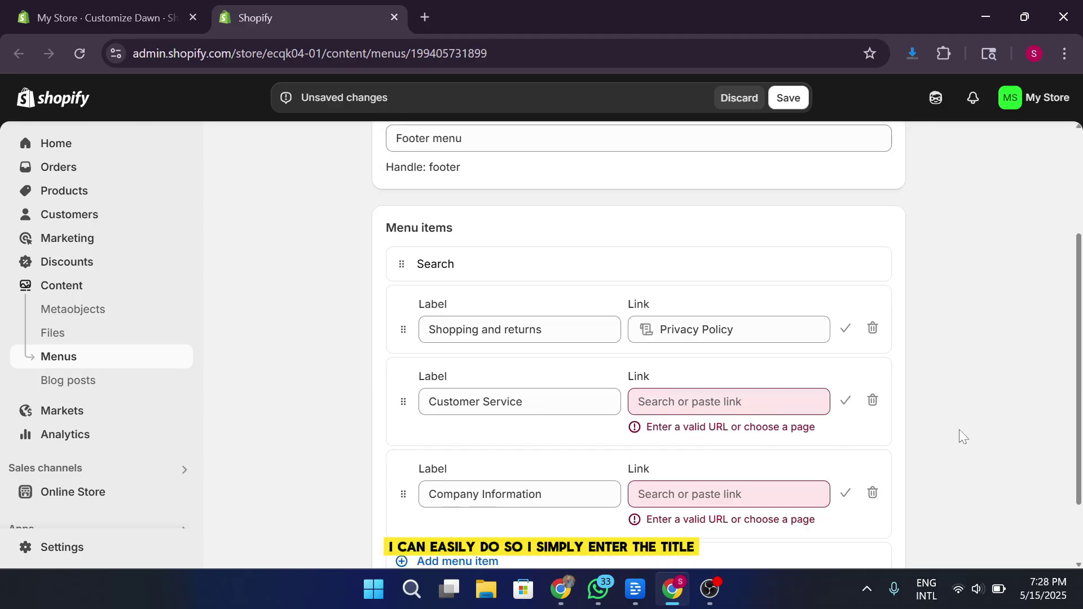
Link the Customer Service item to the Privacy Policy, choose a link for Company Information, and save the footer menu.
{"action": "left_click", "coordinate": [762, 319]}
{"action": "scroll", "coordinate": [731, 486], "scroll_direction": "down", "scroll_amount": 3}
{"action": "left_click", "coordinate": [741, 374]}
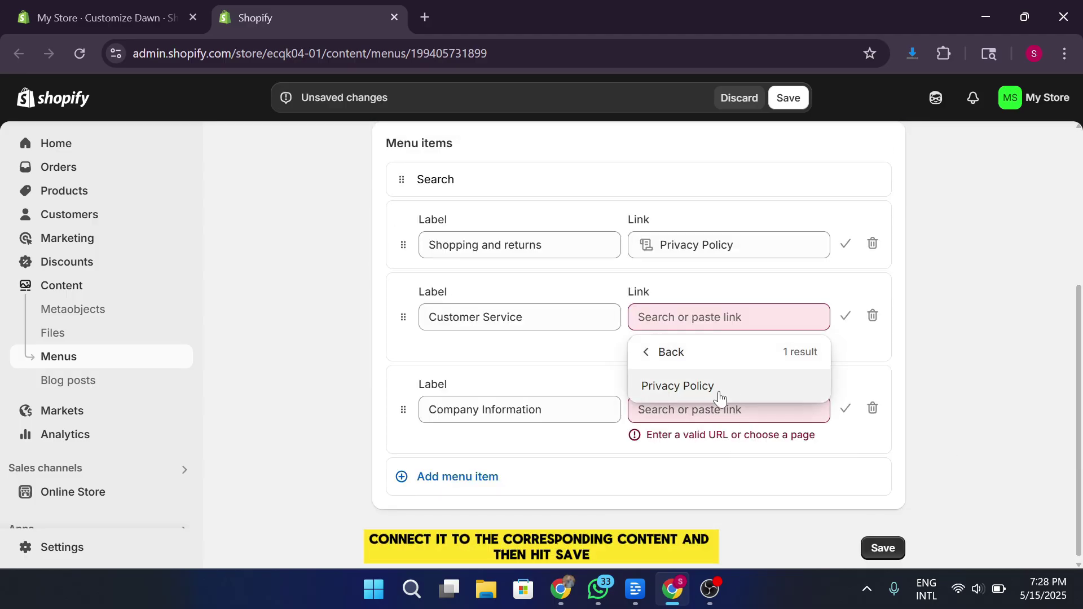
{"action": "left_click", "coordinate": [715, 388]}
{"action": "left_click", "coordinate": [719, 405]}
{"action": "left_click", "coordinate": [754, 315]}
{"action": "left_click", "coordinate": [733, 472]}
{"action": "left_click", "coordinate": [880, 544]}
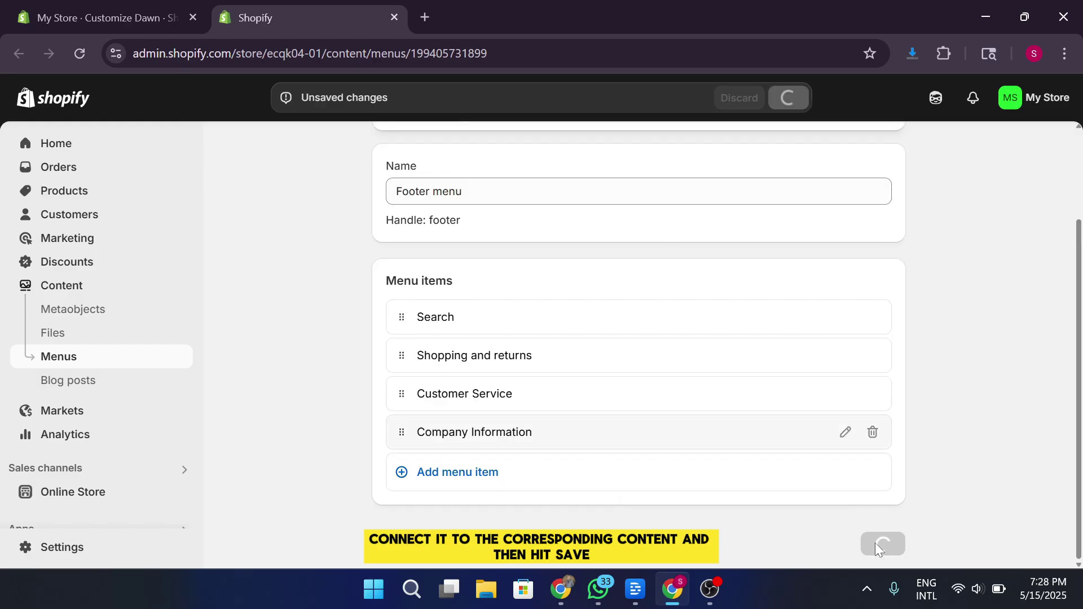
Back in the theme editor, replace the Quick links block's menu with the Customer account main menu.
{"action": "left_click", "coordinate": [180, 11]}
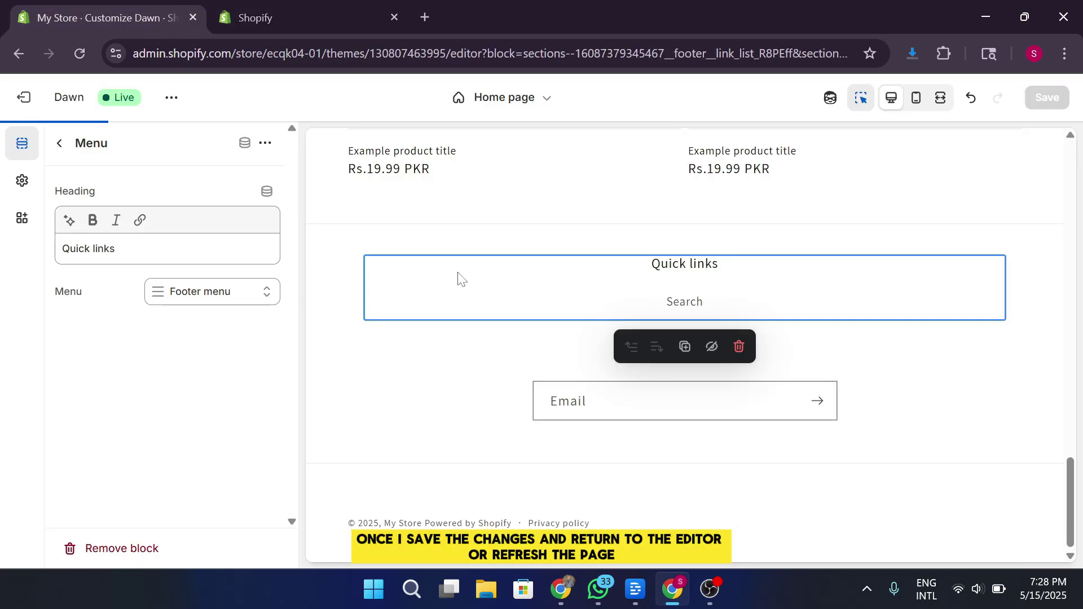
{"action": "left_click", "coordinate": [232, 286]}
{"action": "left_click", "coordinate": [259, 339]}
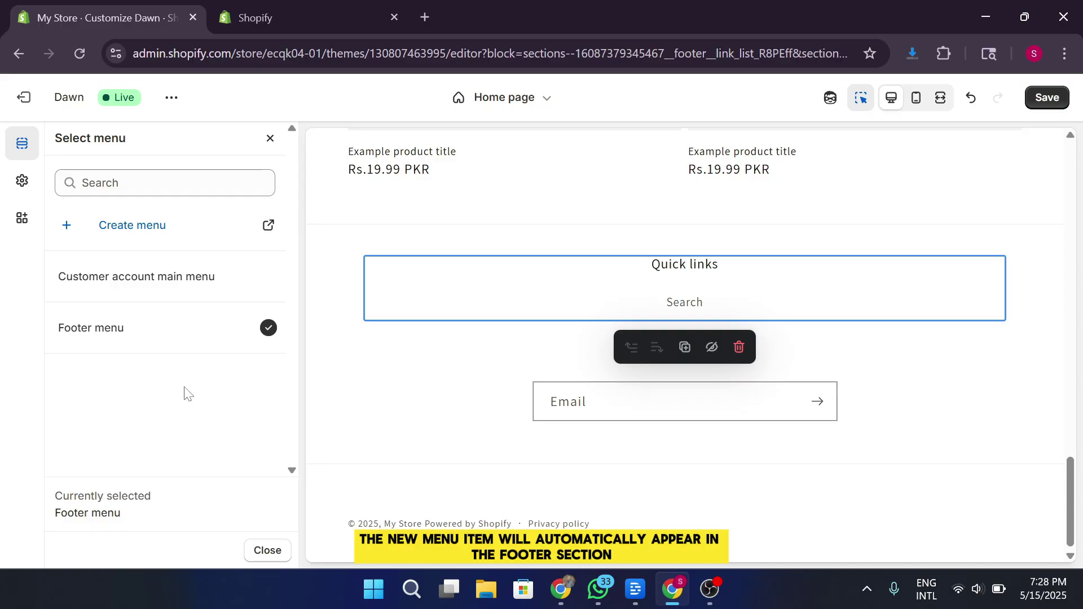
{"action": "left_click", "coordinate": [184, 277]}
{"action": "left_click", "coordinate": [90, 148]}
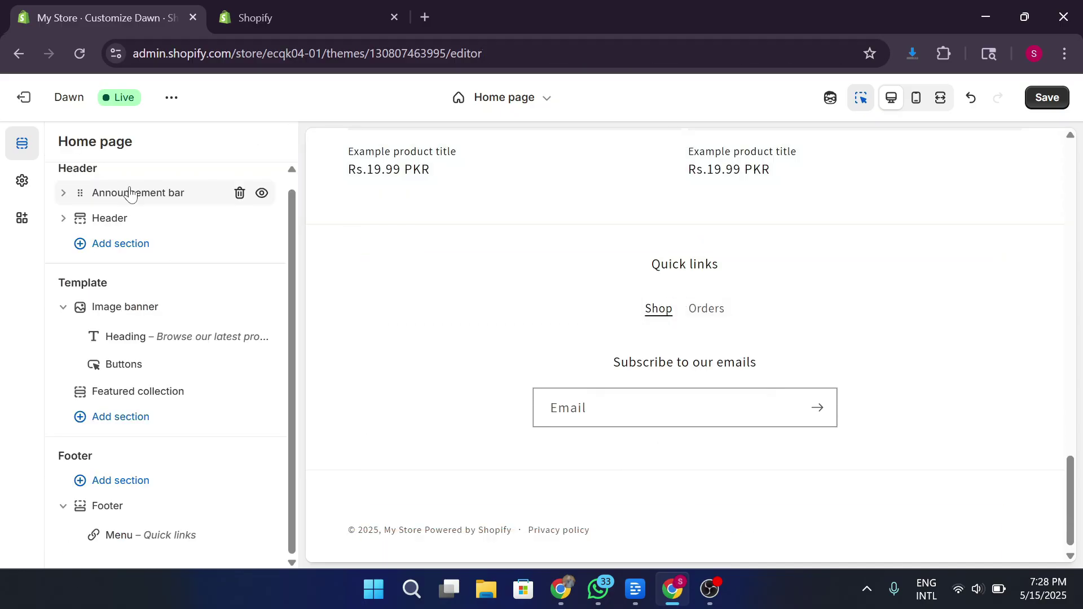
{"action": "key", "text": "F5"}
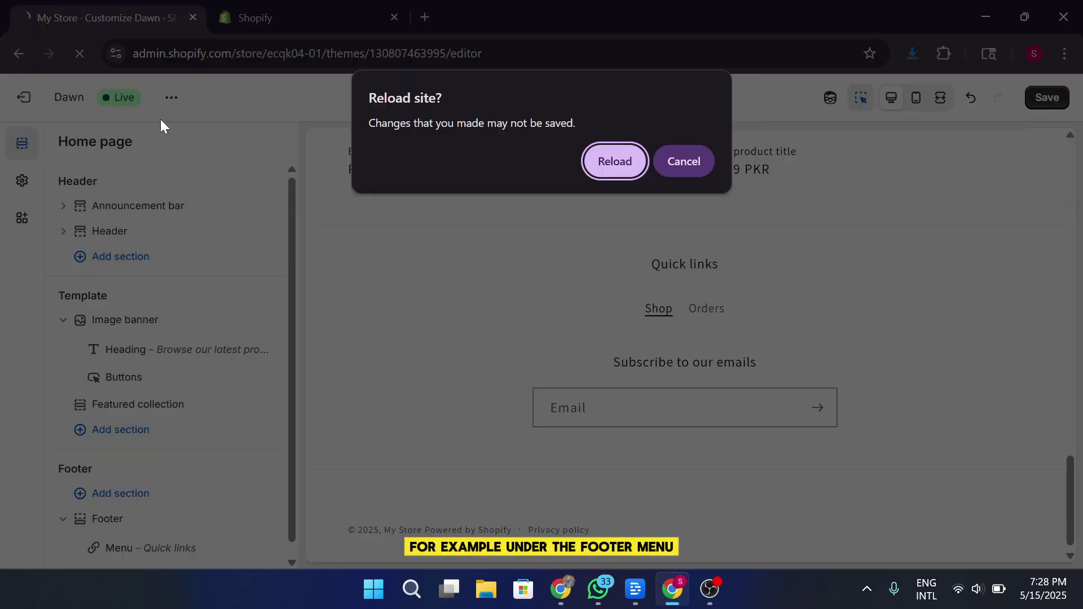
{"action": "left_click", "coordinate": [616, 159]}
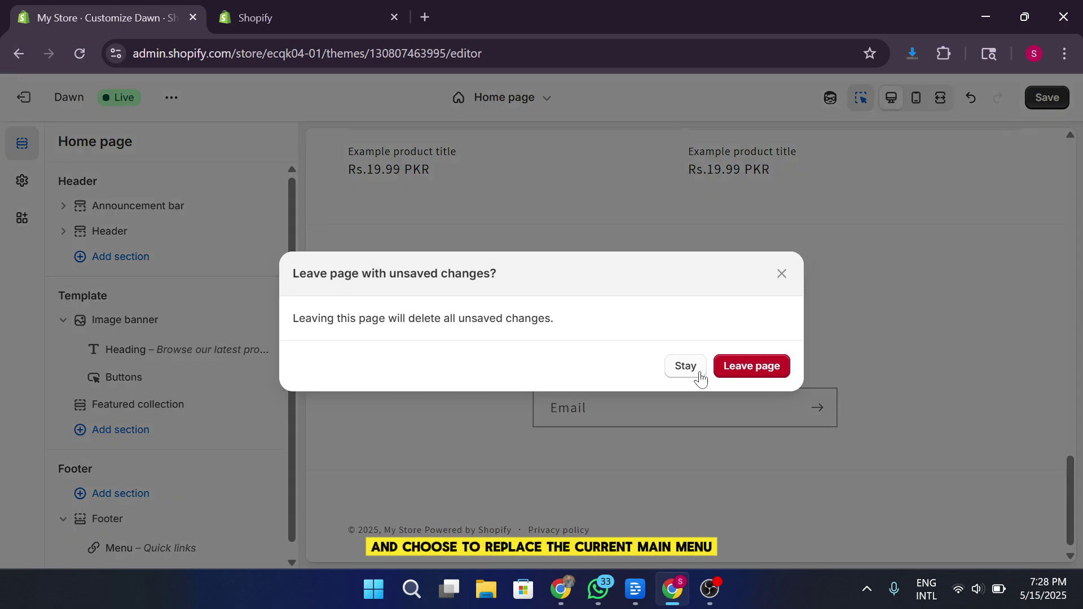
{"action": "left_click", "coordinate": [695, 370]}
{"action": "scroll", "coordinate": [751, 332], "scroll_direction": "down", "scroll_amount": 18}
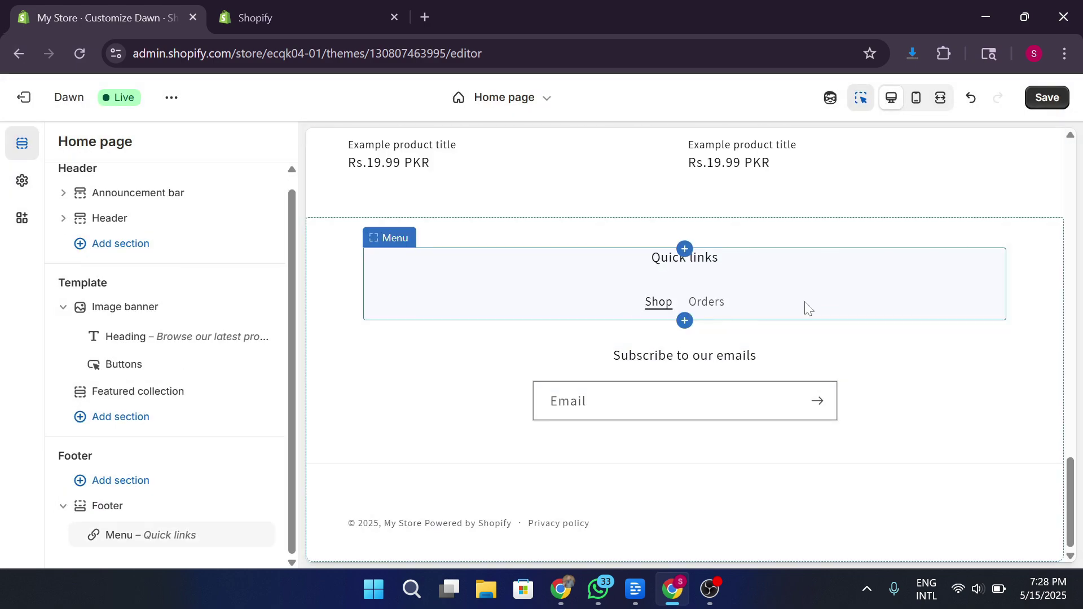
{"action": "left_click", "coordinate": [154, 516]}
{"action": "left_click", "coordinate": [172, 501]}
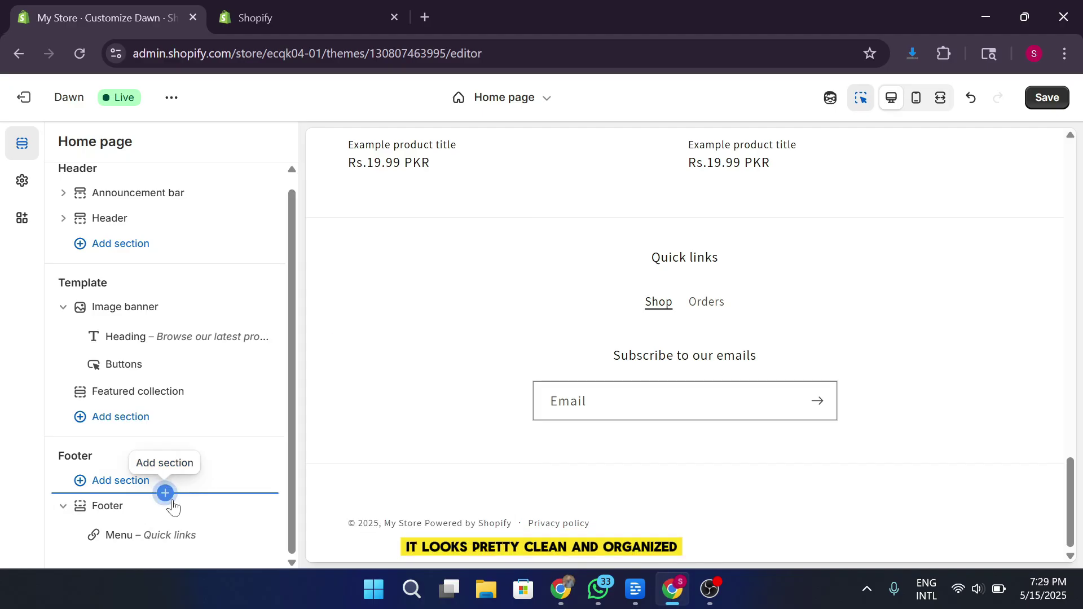
Review the Footer section's email signup and utilities settings and the settings of its Quick links menu block.
{"action": "left_click", "coordinate": [131, 512]}
{"action": "scroll", "coordinate": [141, 491], "scroll_direction": "down", "scroll_amount": 5}
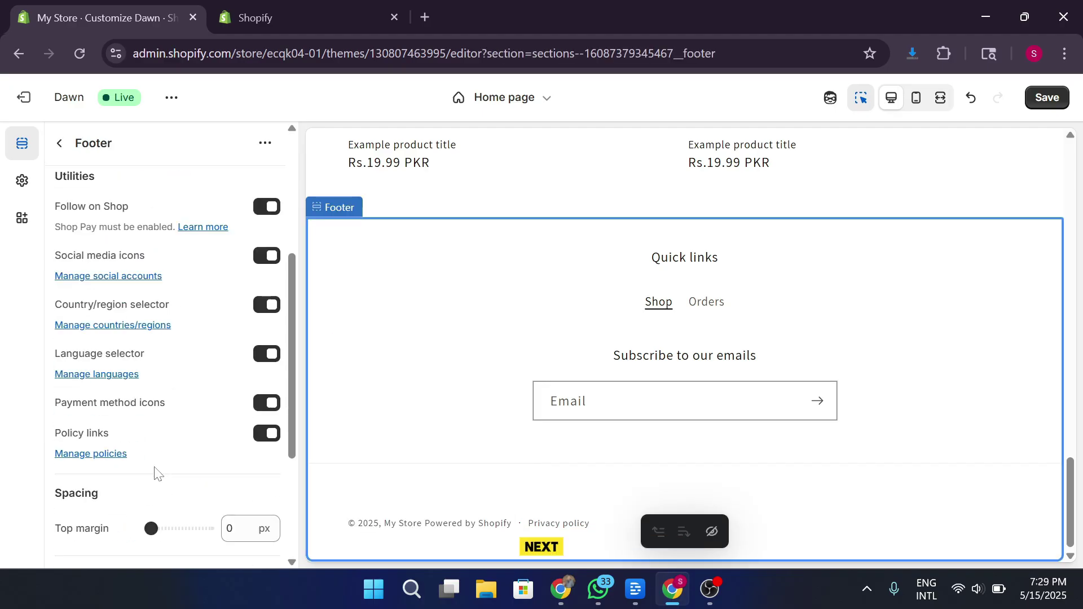
{"action": "scroll", "coordinate": [145, 339], "scroll_direction": "up", "scroll_amount": 3}
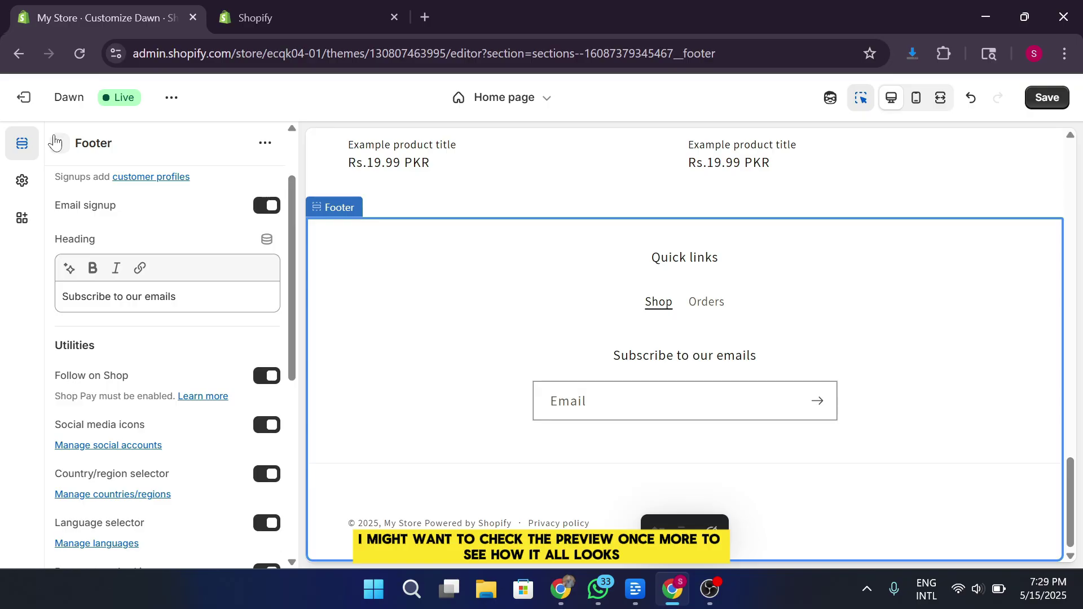
{"action": "left_click", "coordinate": [59, 143]}
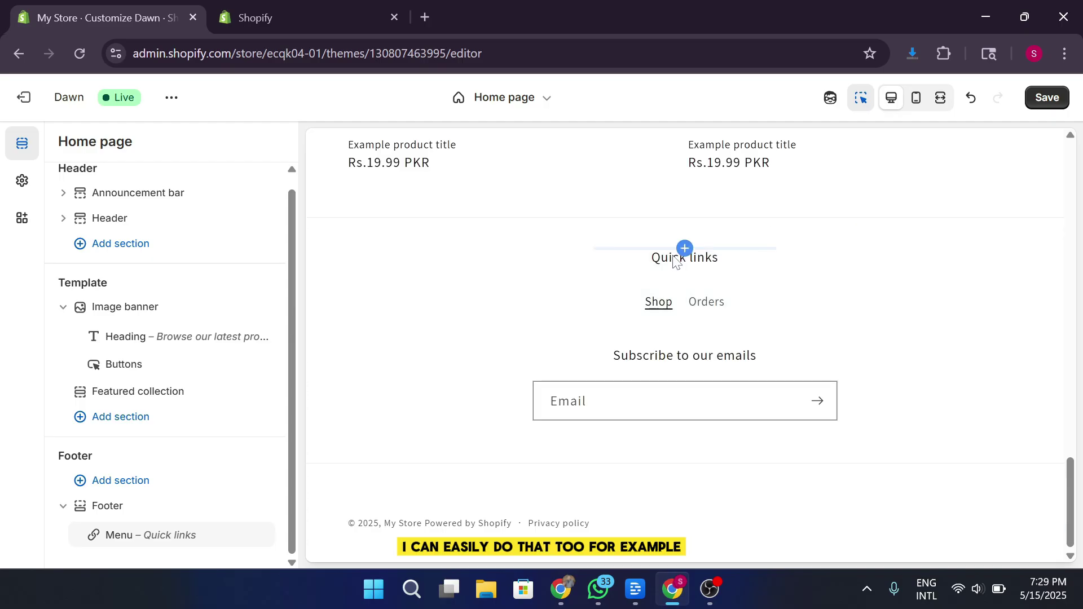
{"action": "left_click", "coordinate": [708, 308]}
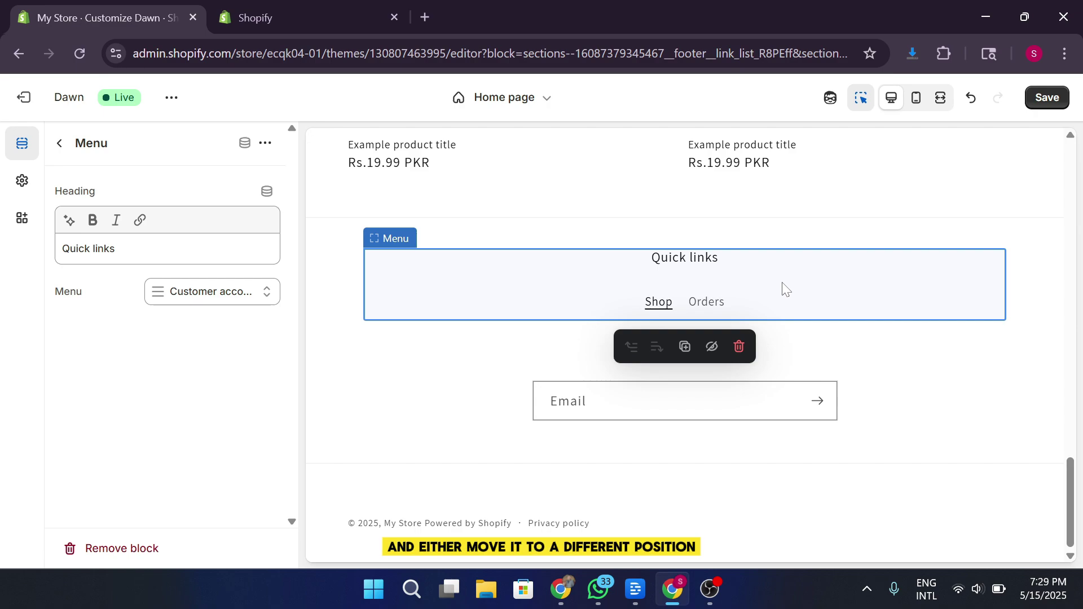
{"action": "left_click", "coordinate": [60, 144]}
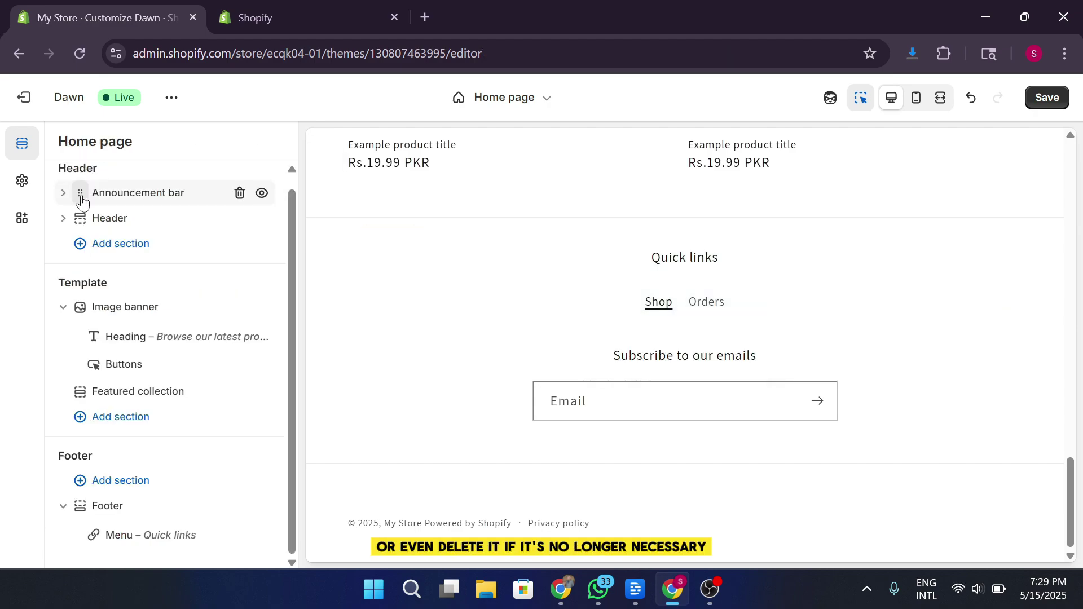
Add a Text block to the Footer section, above the Quick links menu block.
{"action": "left_click", "coordinate": [150, 486]}
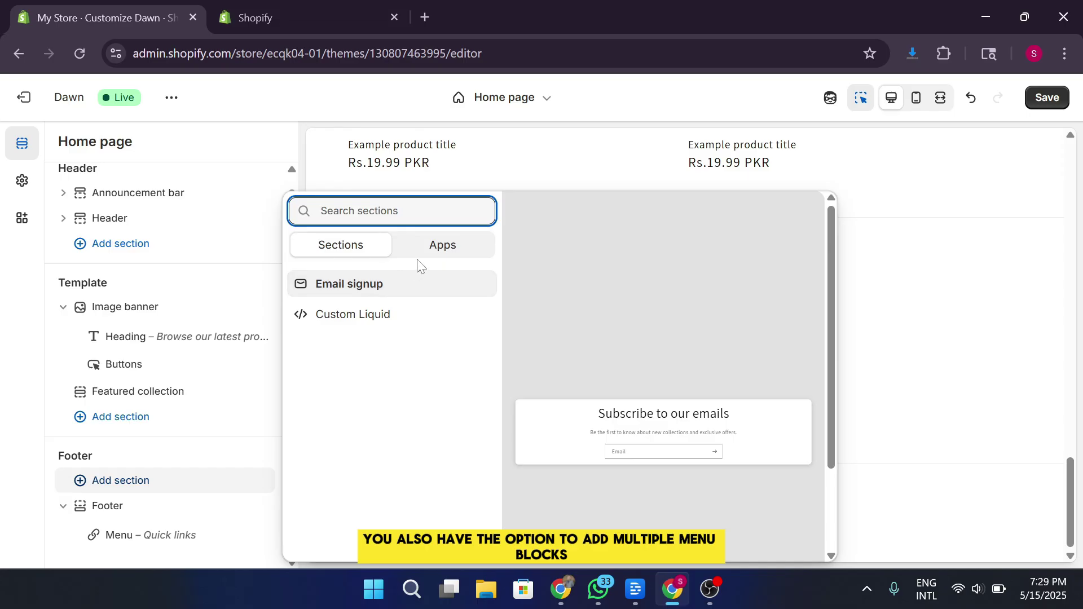
{"action": "left_click", "coordinate": [129, 512]}
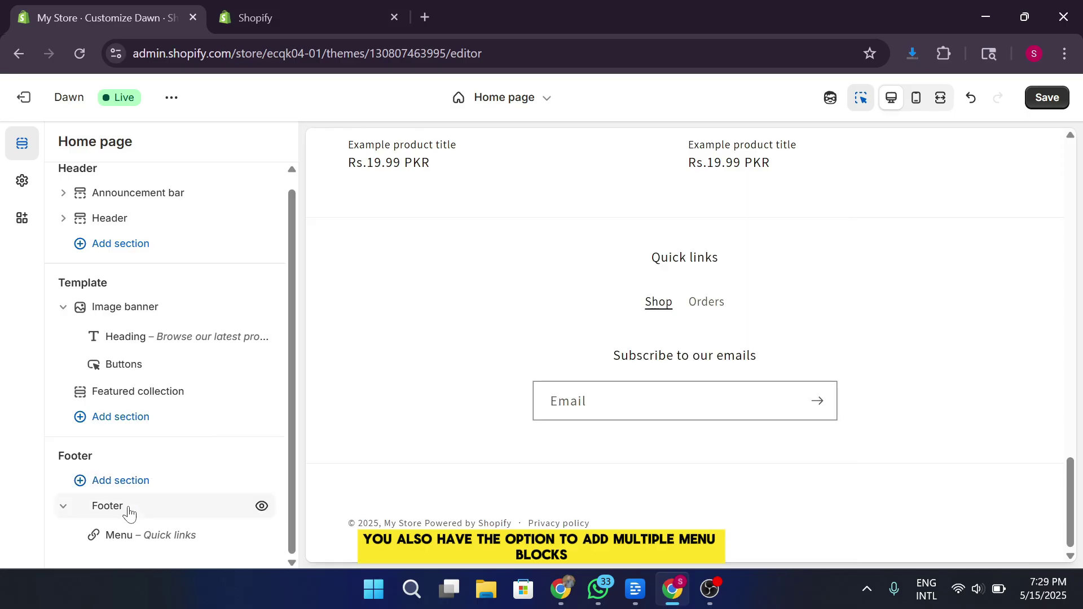
{"action": "mouse_move", "coordinate": [178, 517]}
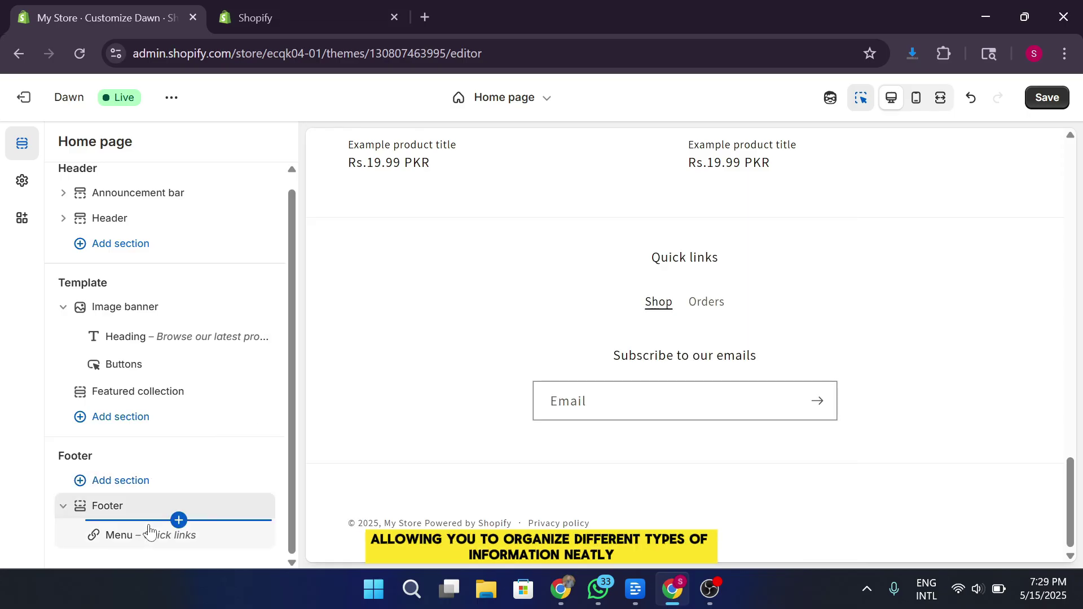
{"action": "left_click", "coordinate": [179, 519]}
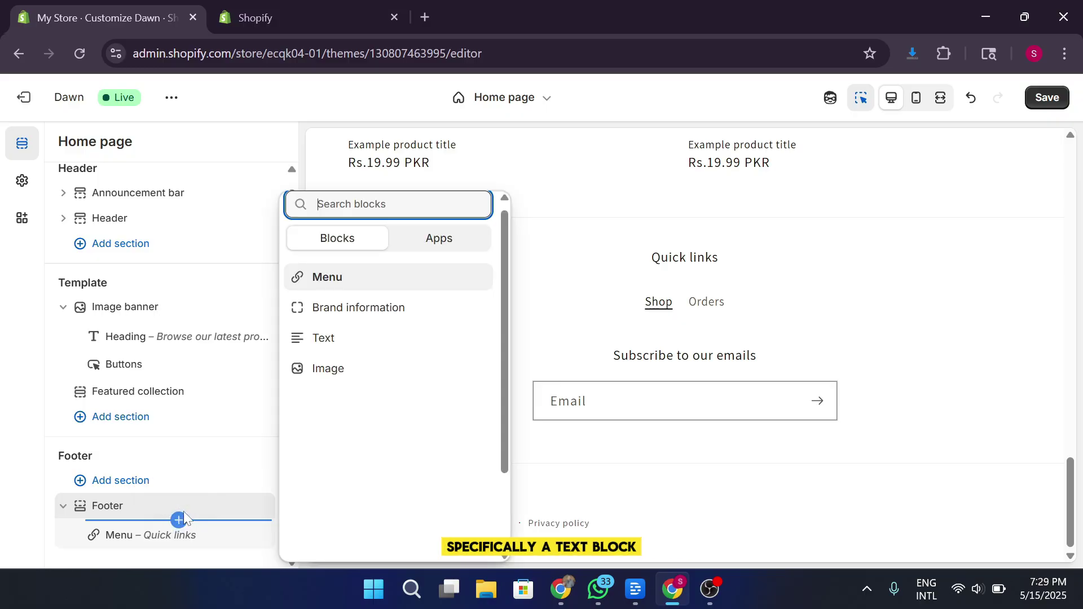
{"action": "left_click", "coordinate": [377, 350]}
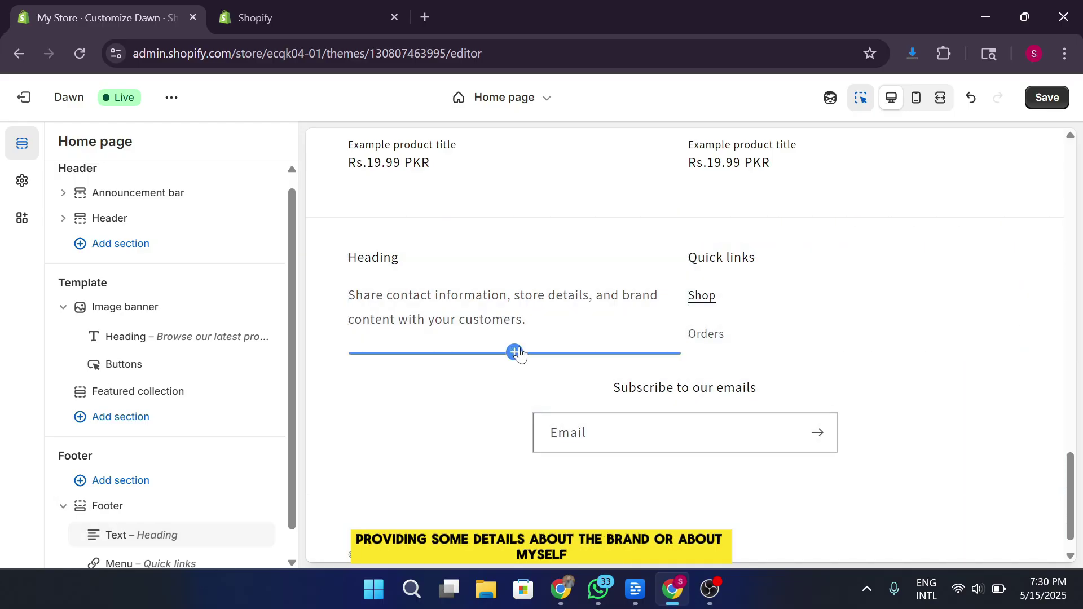
Replace the new footer text block's subtext with "CALIFORNIA,USA".
{"action": "left_click", "coordinate": [526, 317]}
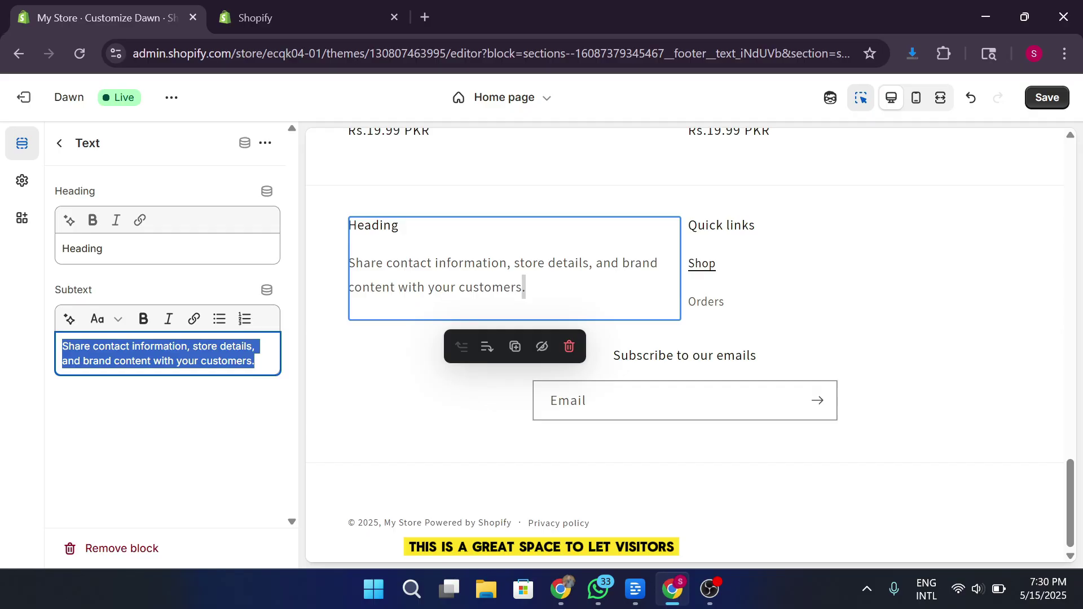
{"action": "type", "text": "US"}
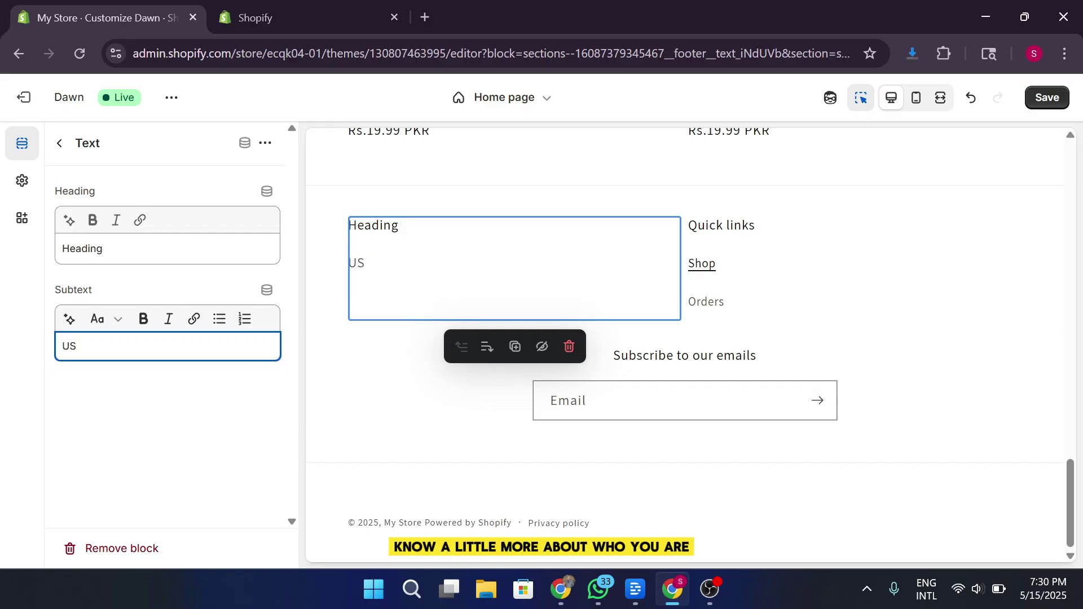
{"action": "key", "text": "BackSpace"}
{"action": "key", "text": "BackSpace"}
{"action": "type", "text": "CALIFORNIA,USA"}
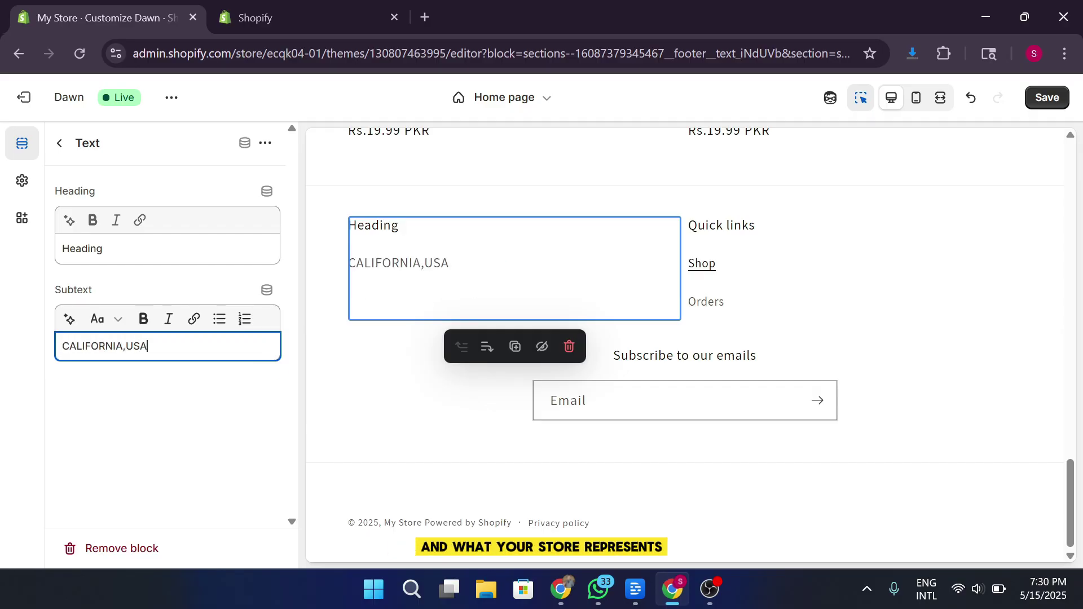
Set the footer text block's heading to "ADDRESS" and return to the home page's section list.
{"action": "double_click", "coordinate": [82, 249]}
{"action": "type", "text": "AD"}
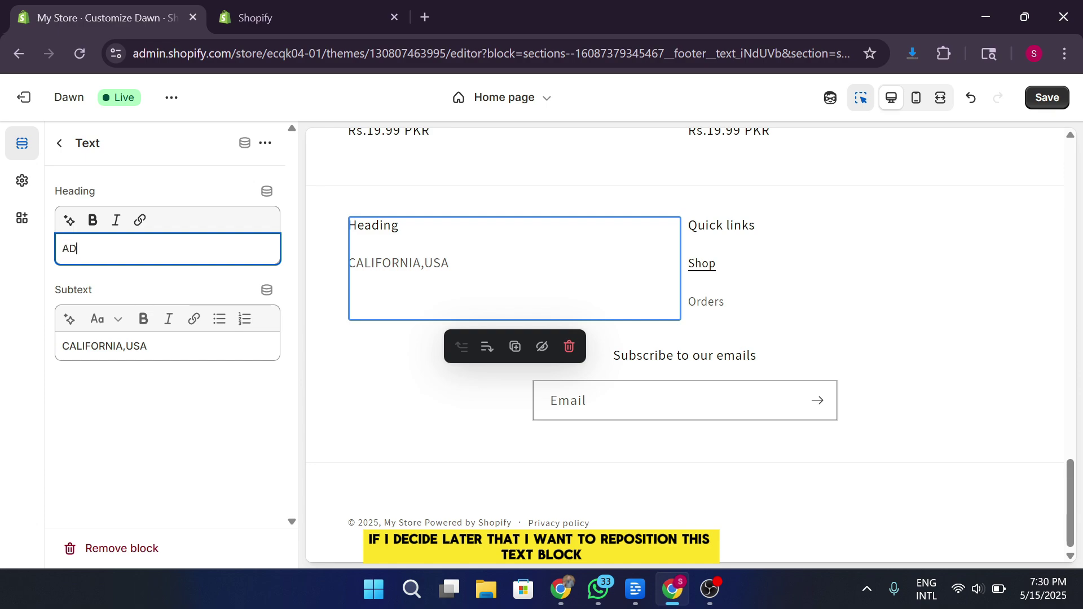
{"action": "type", "text": "DRESS"}
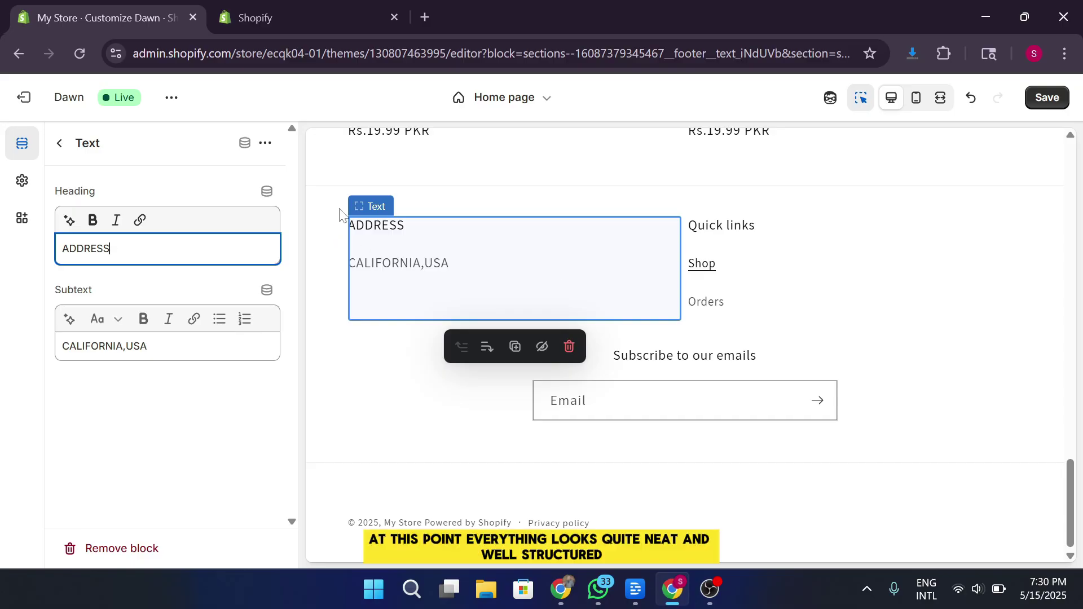
{"action": "left_click", "coordinate": [60, 143]}
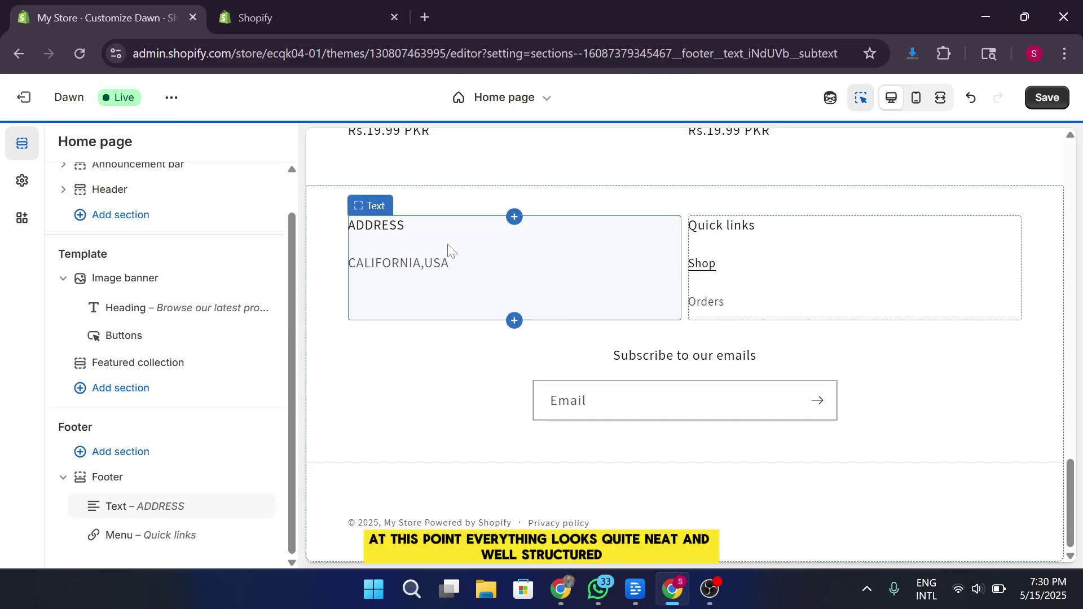
{"action": "left_click", "coordinate": [559, 307]}
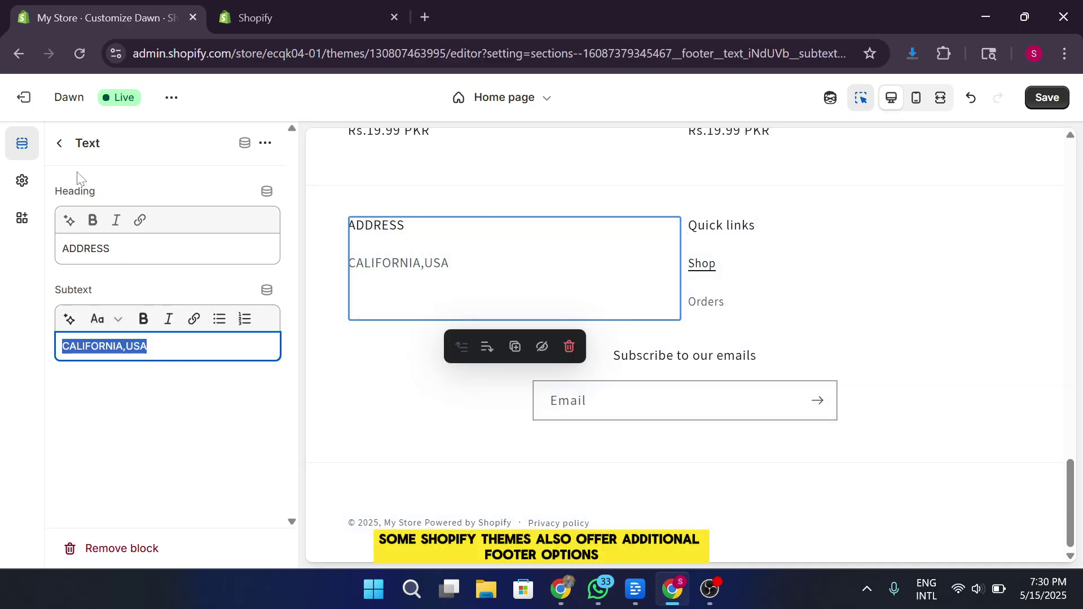
{"action": "left_click", "coordinate": [60, 145]}
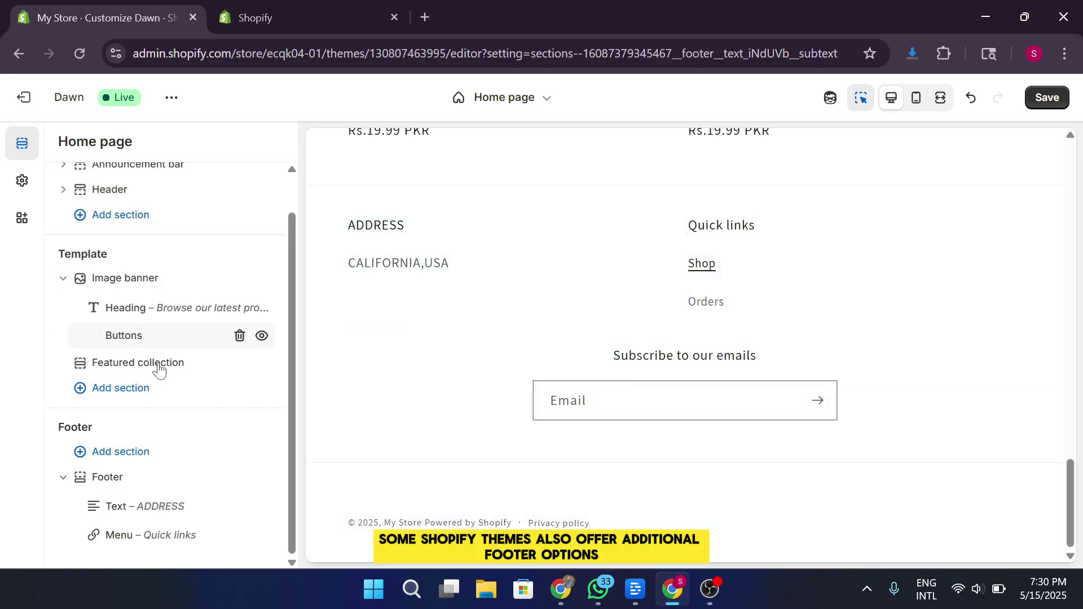
Try Scheme 5 on the Footer section and settle on Scheme 2 as its color scheme.
{"action": "left_click", "coordinate": [139, 488]}
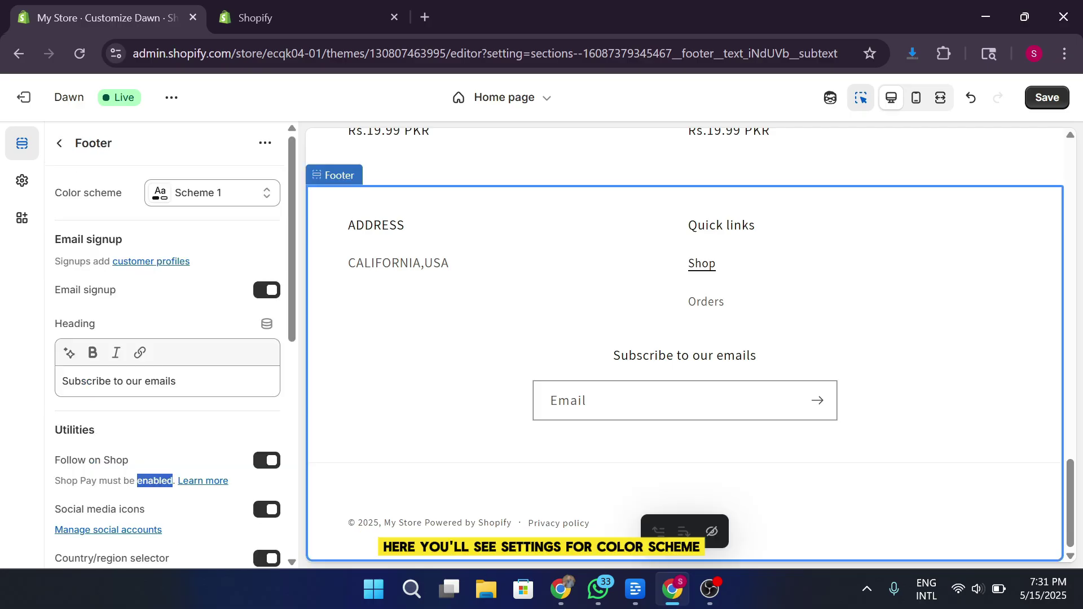
{"action": "left_click", "coordinate": [227, 192]}
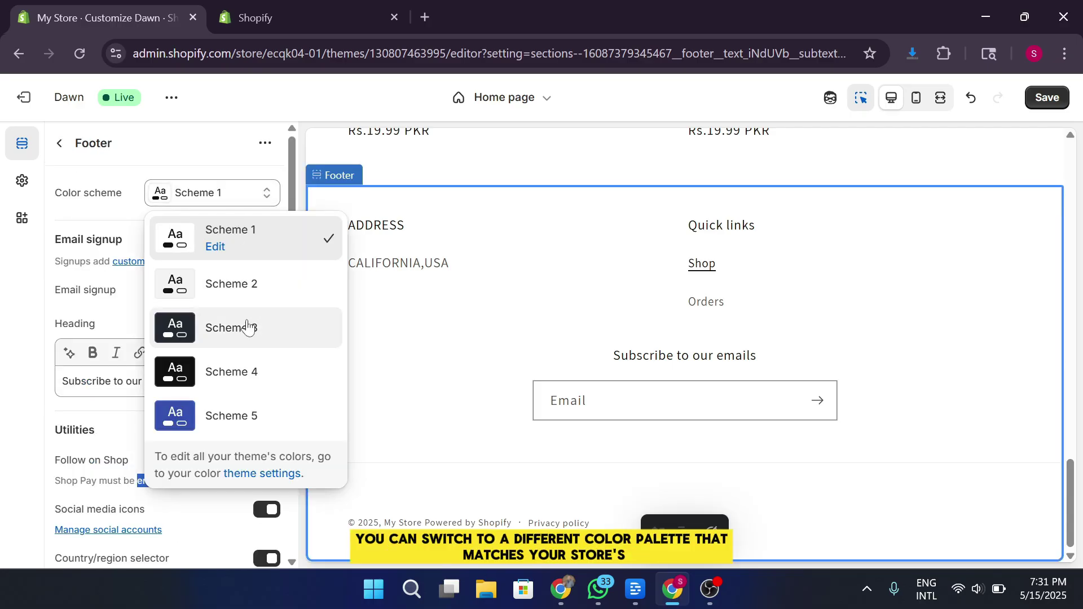
{"action": "left_click", "coordinate": [248, 414]}
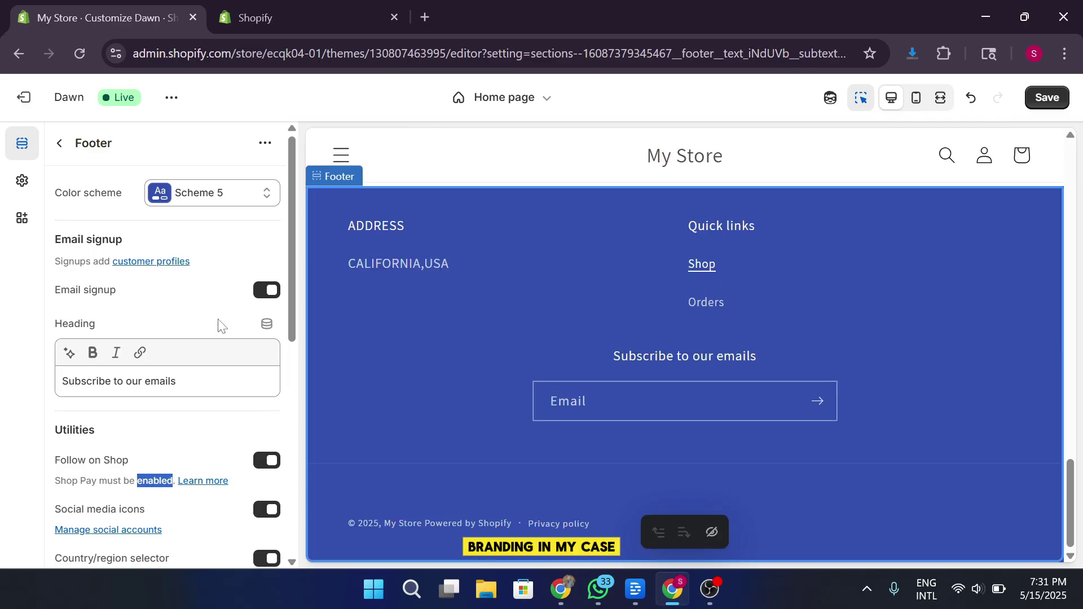
{"action": "left_click", "coordinate": [236, 198]}
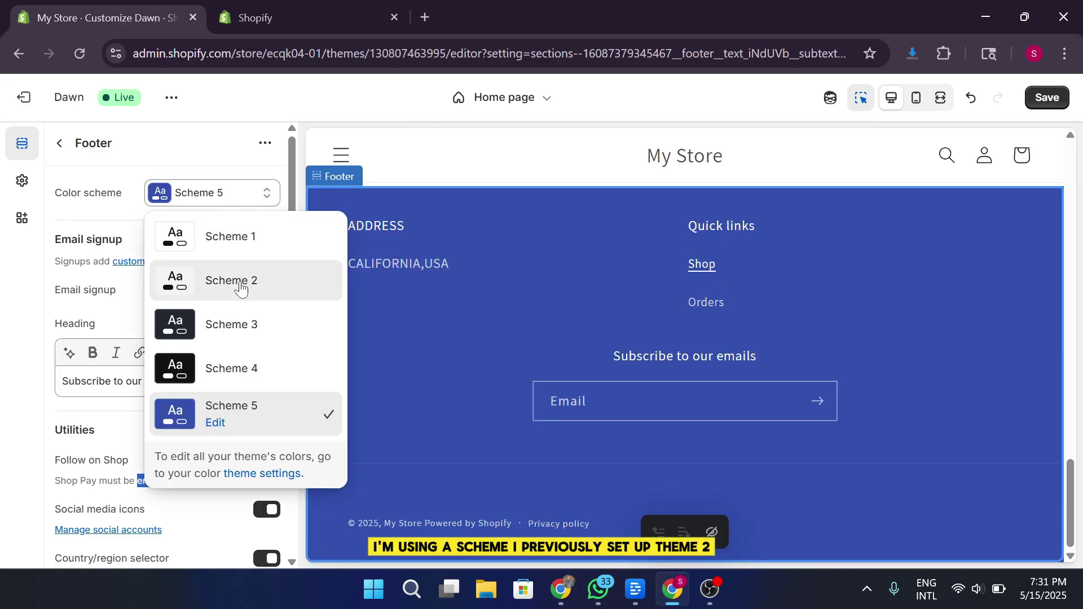
{"action": "left_click", "coordinate": [241, 287]}
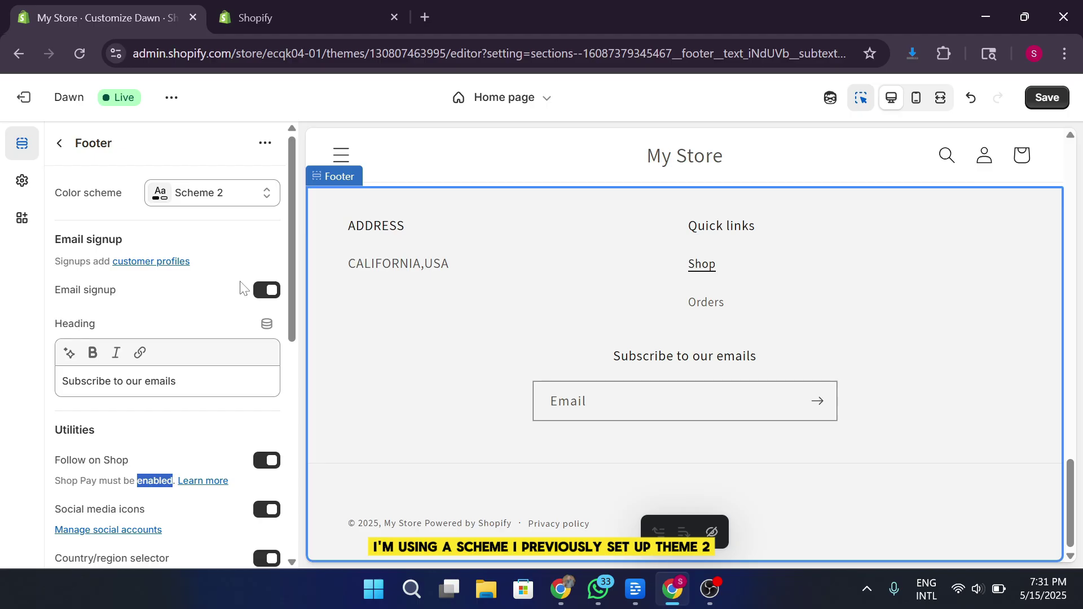
Open the theme-wide color settings and examine the color schemes and the typography options for headings and body.
{"action": "left_click", "coordinate": [232, 195]}
{"action": "left_click", "coordinate": [251, 475]}
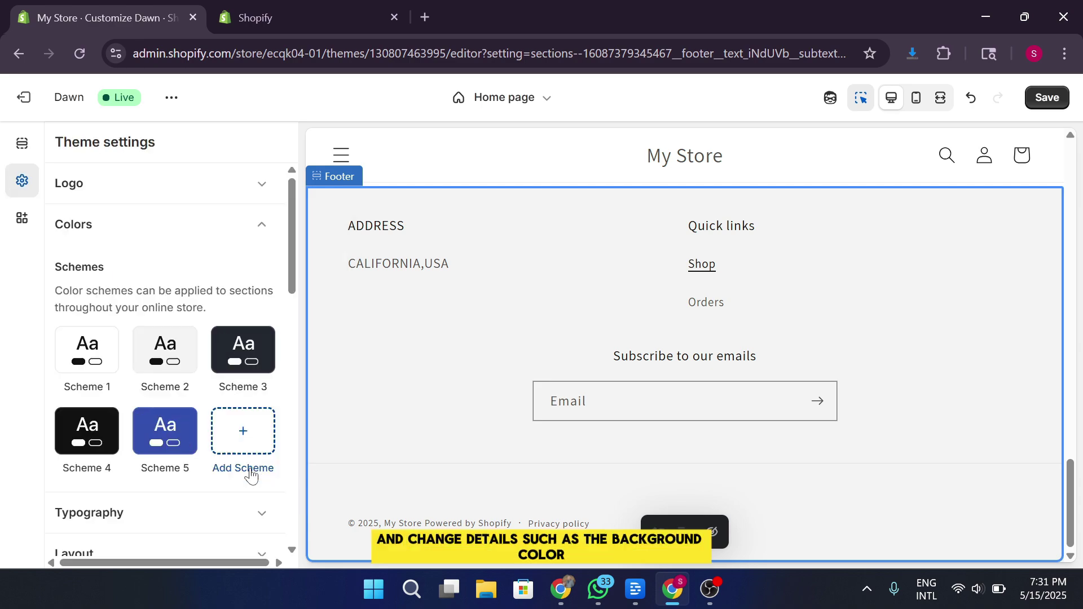
{"action": "scroll", "coordinate": [254, 449], "scroll_direction": "down", "scroll_amount": 3}
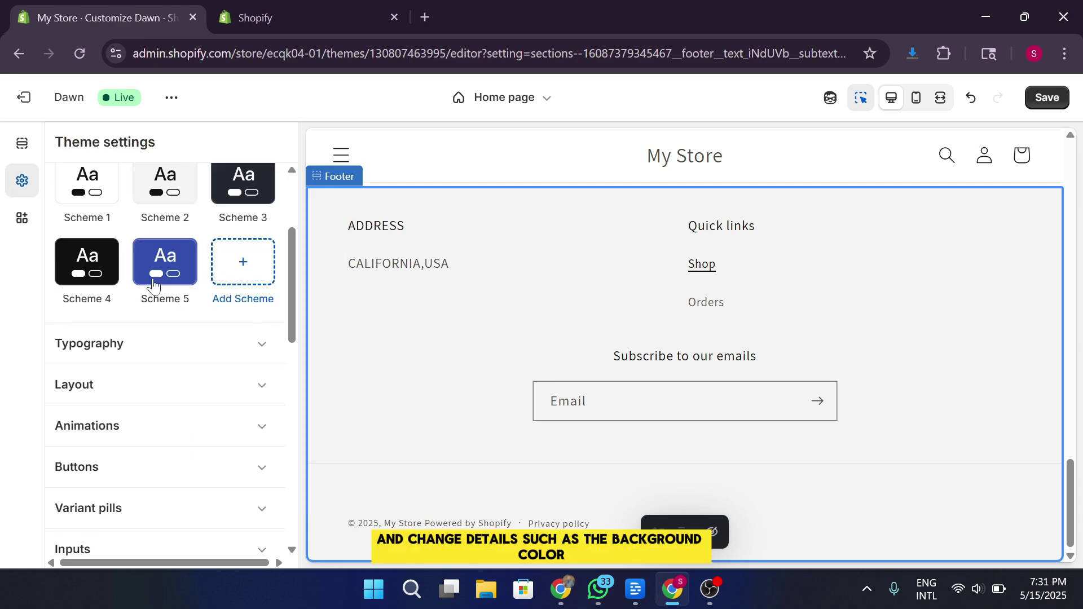
{"action": "scroll", "coordinate": [208, 344], "scroll_direction": "down", "scroll_amount": 2}
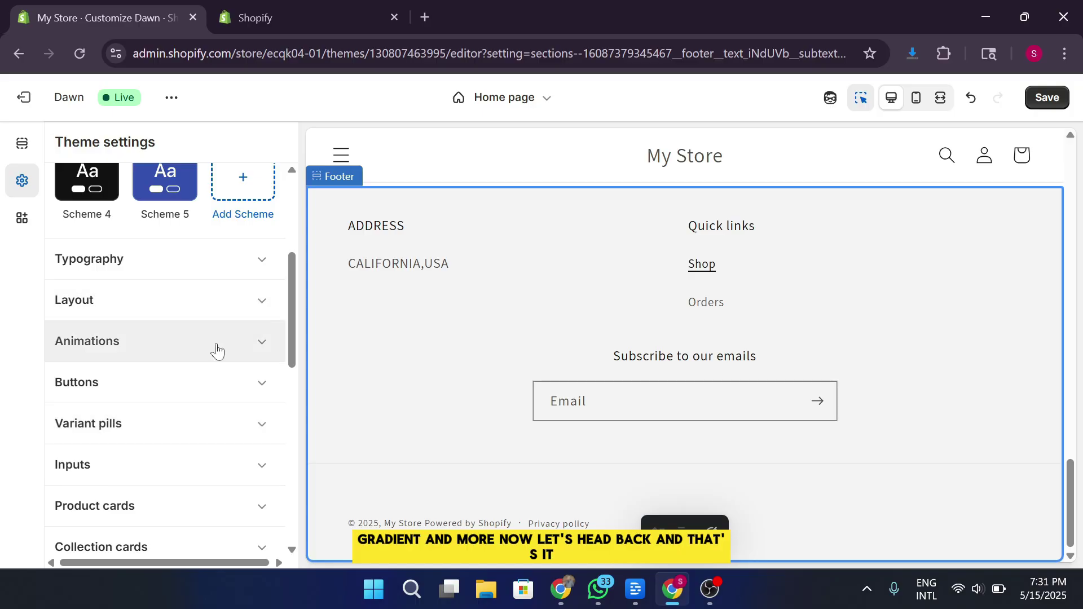
{"action": "left_click", "coordinate": [225, 297]}
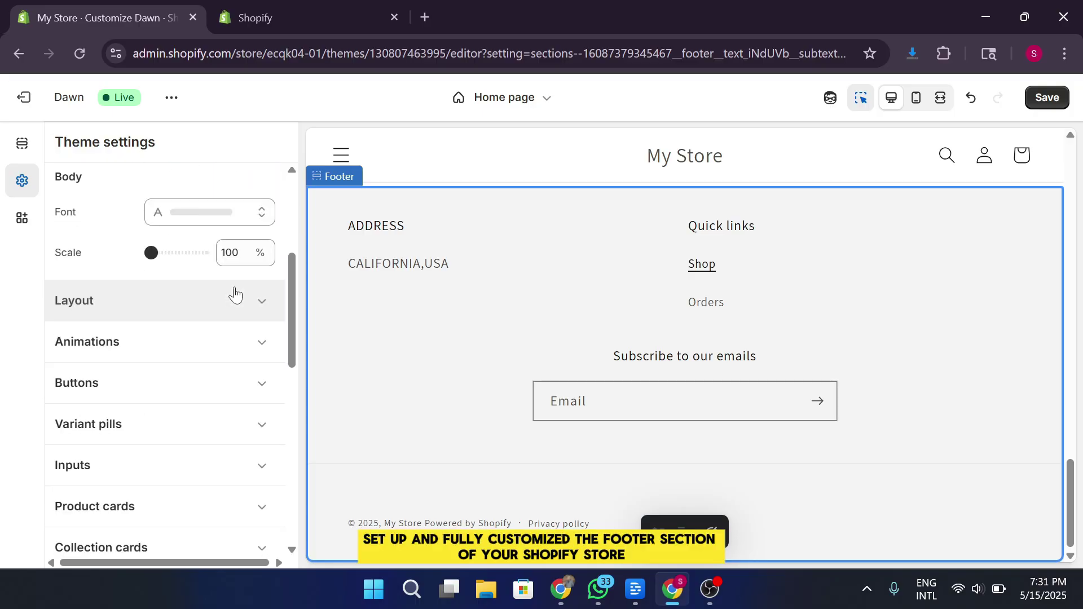
{"action": "scroll", "coordinate": [234, 293], "scroll_direction": "down", "scroll_amount": 3}
{"action": "scroll", "coordinate": [132, 207], "scroll_direction": "up", "scroll_amount": 6}
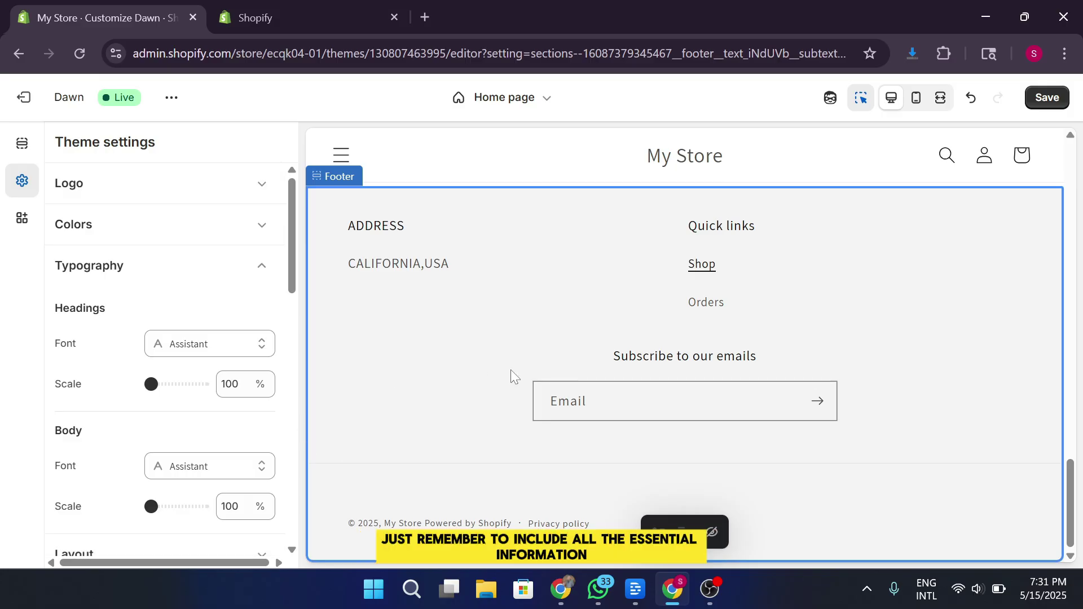
Review the home page preview from the featured products down to the finished footer, and minimize the browser window.
{"action": "scroll", "coordinate": [621, 367], "scroll_direction": "up", "scroll_amount": 5}
{"action": "scroll", "coordinate": [794, 337], "scroll_direction": "down", "scroll_amount": 5}
{"action": "scroll", "coordinate": [818, 339], "scroll_direction": "up", "scroll_amount": 5}
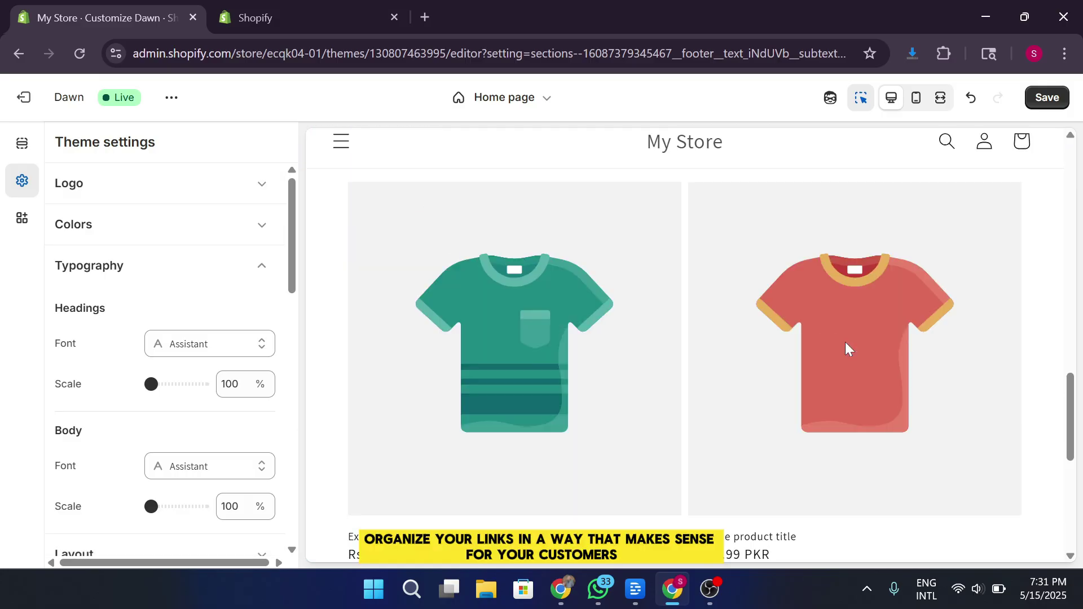
{"action": "scroll", "coordinate": [845, 349], "scroll_direction": "up", "scroll_amount": 5}
{"action": "scroll", "coordinate": [846, 361], "scroll_direction": "down", "scroll_amount": 10}
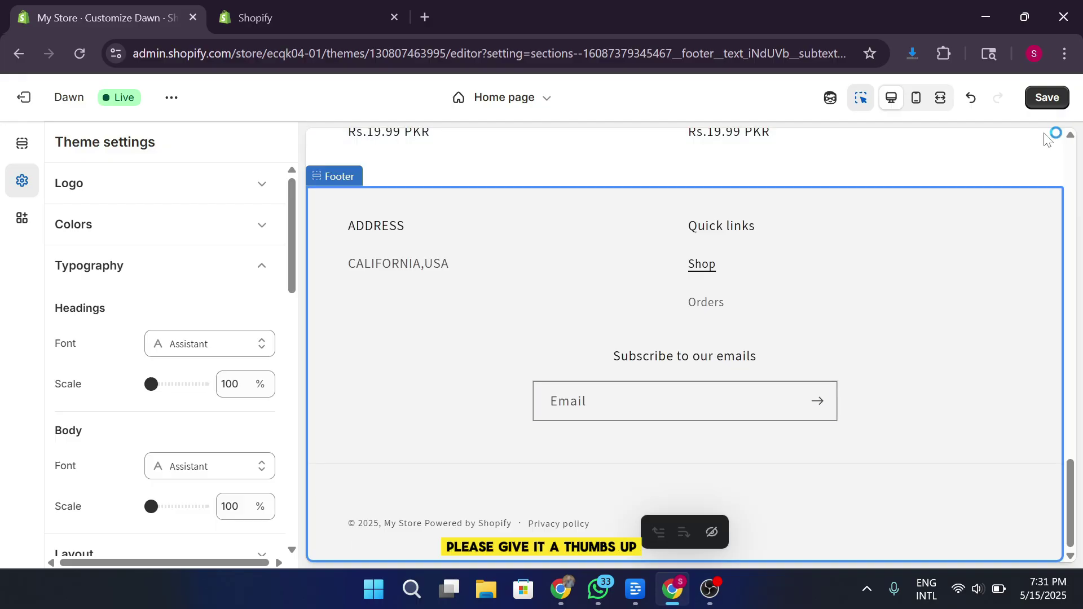
{"action": "left_click", "coordinate": [986, 17]}
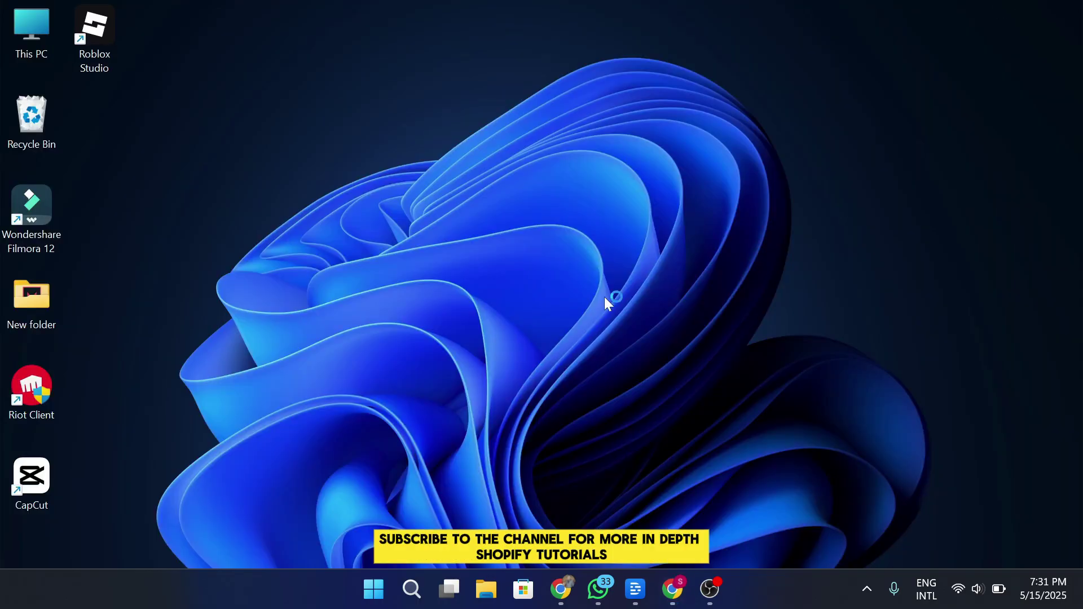